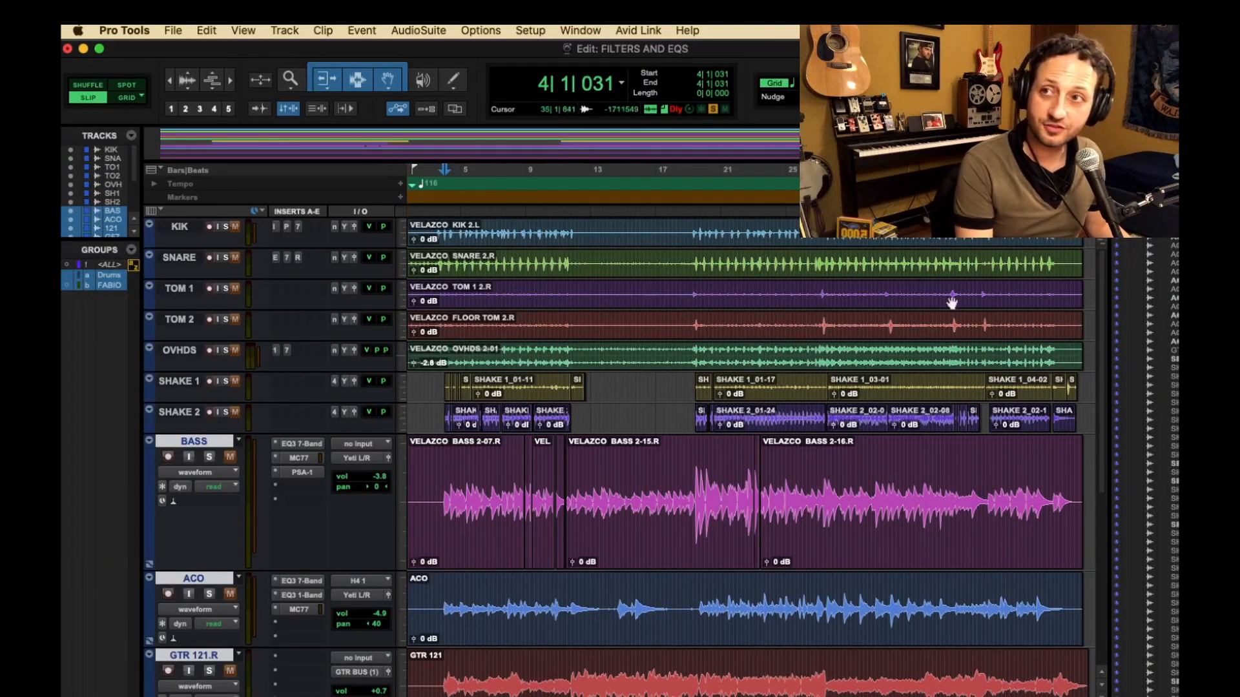
Increase the VOX track's height and play the vocal from its phrase start around bar 11
scroll(736, 439, "down", 10)
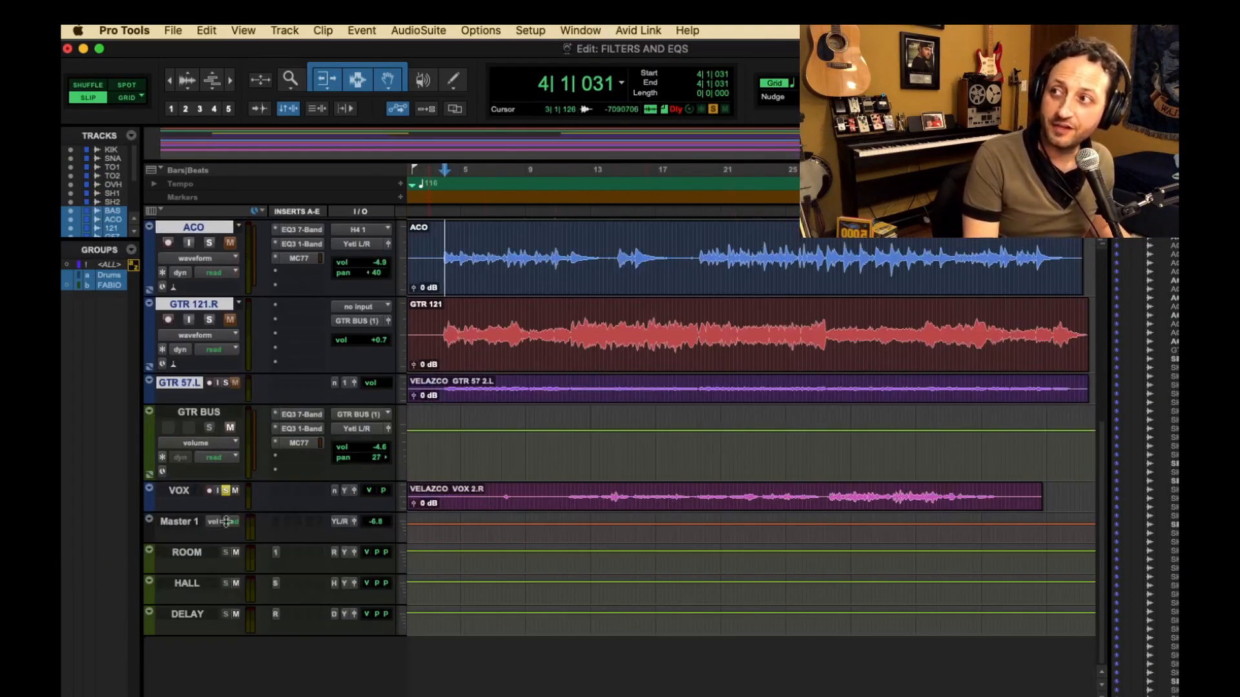
left_click_drag(226, 522, 213, 633)
left_click(584, 539)
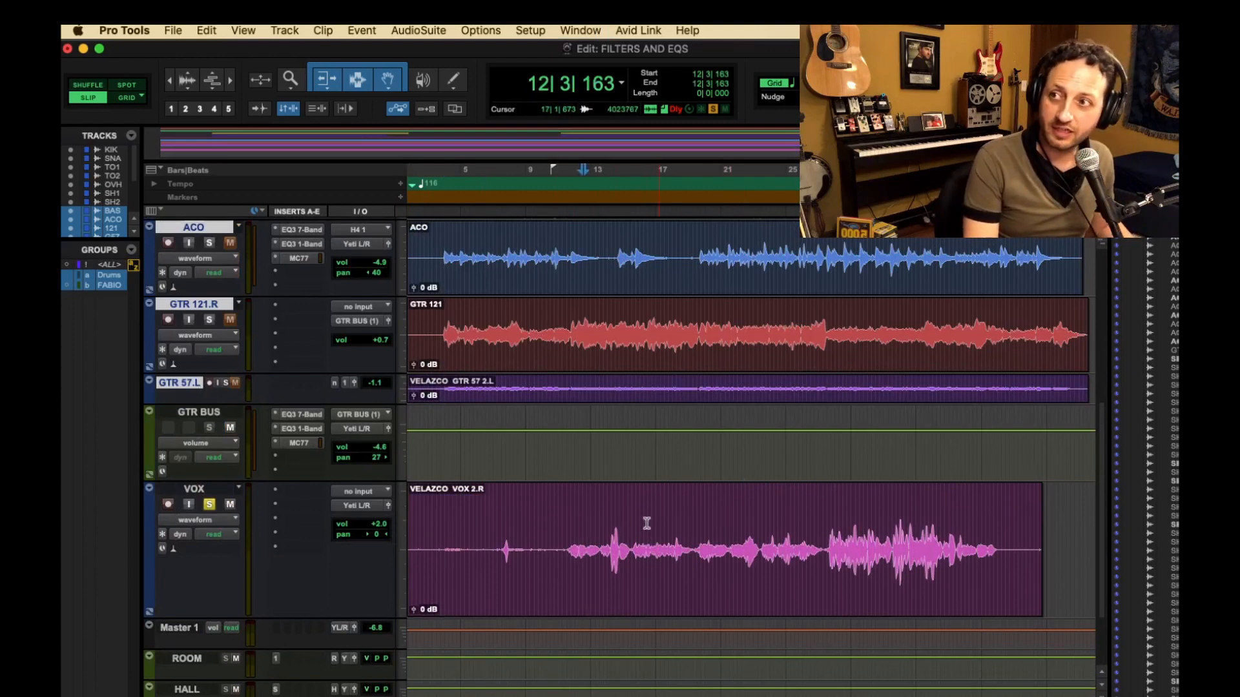
left_click(568, 545)
key("space")
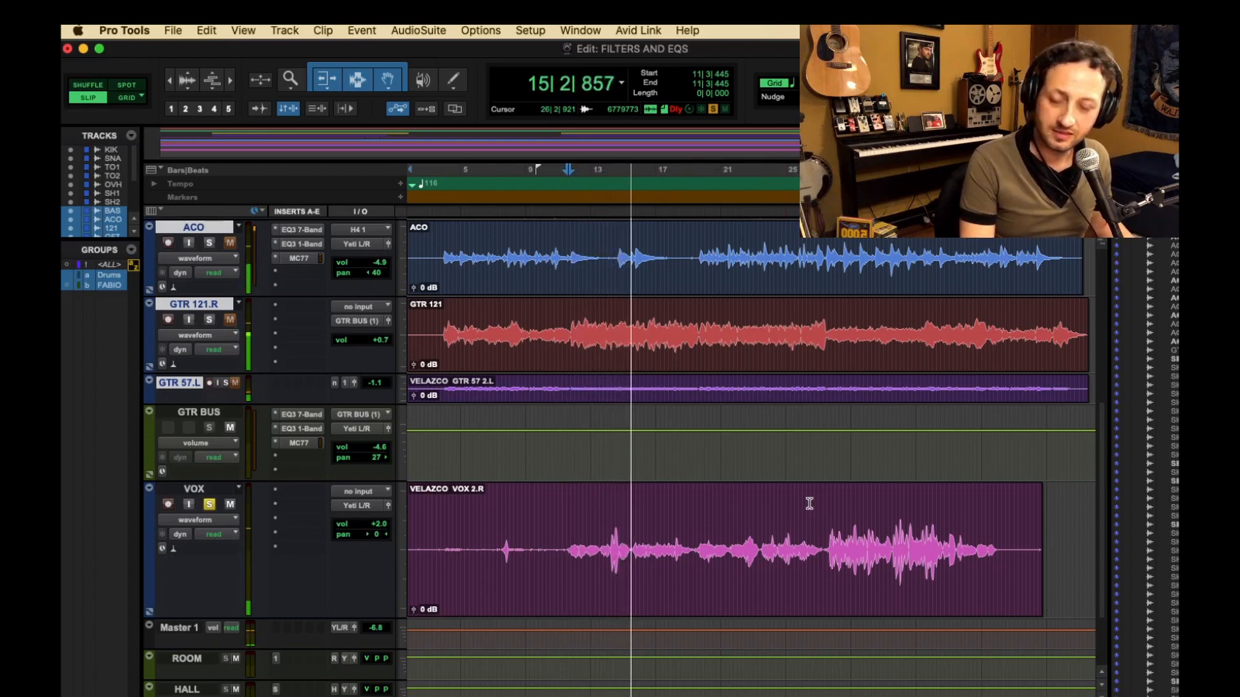
key("space")
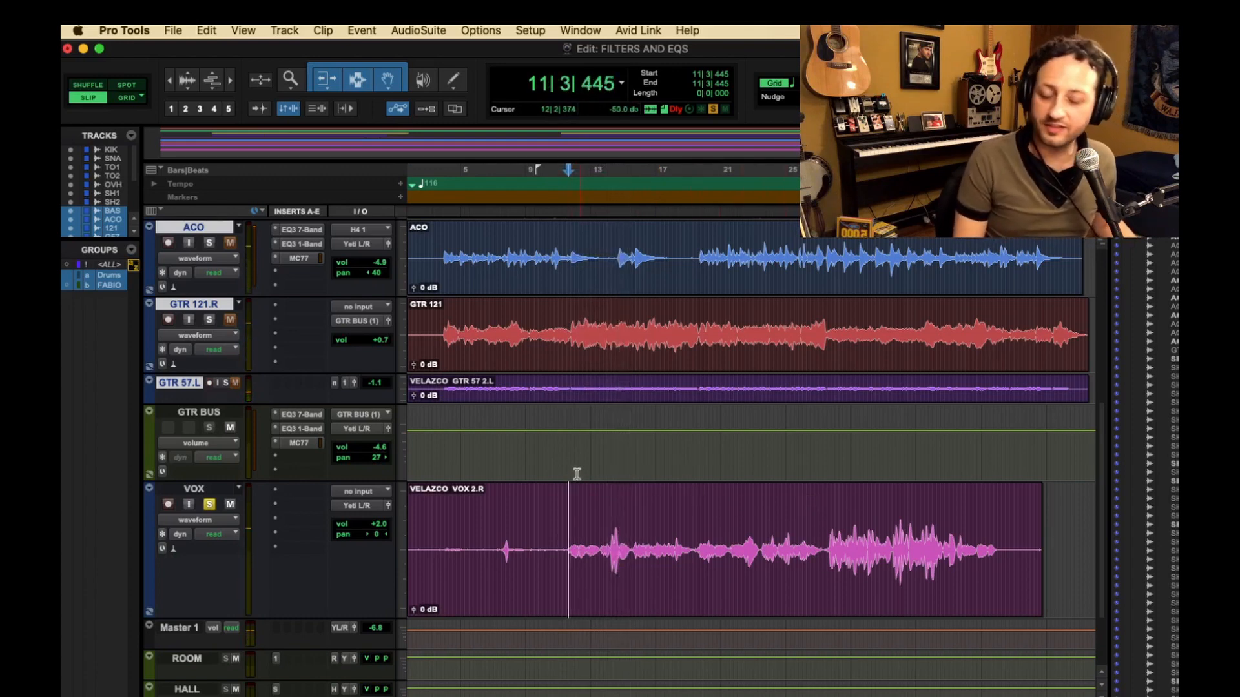
Insert the EQ3 7-Band (mono) plug-in on the VOX track and move its window clear of the vocal clip
left_click(293, 490)
mouse_move(322, 492)
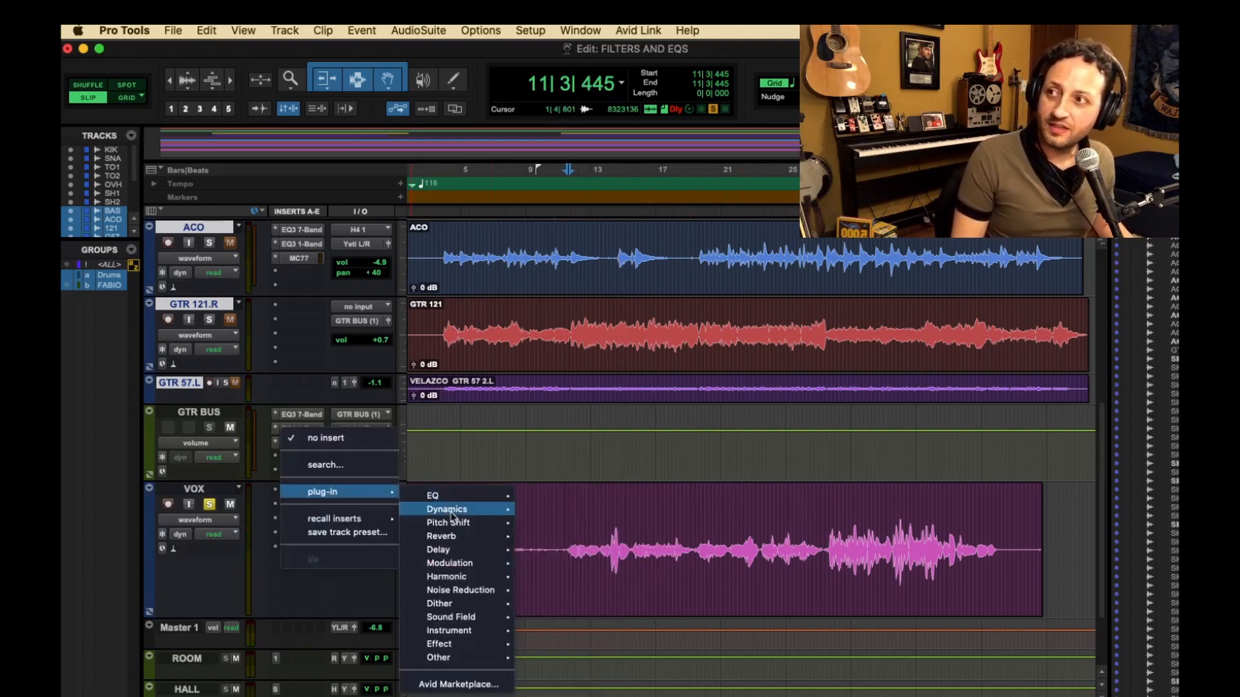
mouse_move(452, 496)
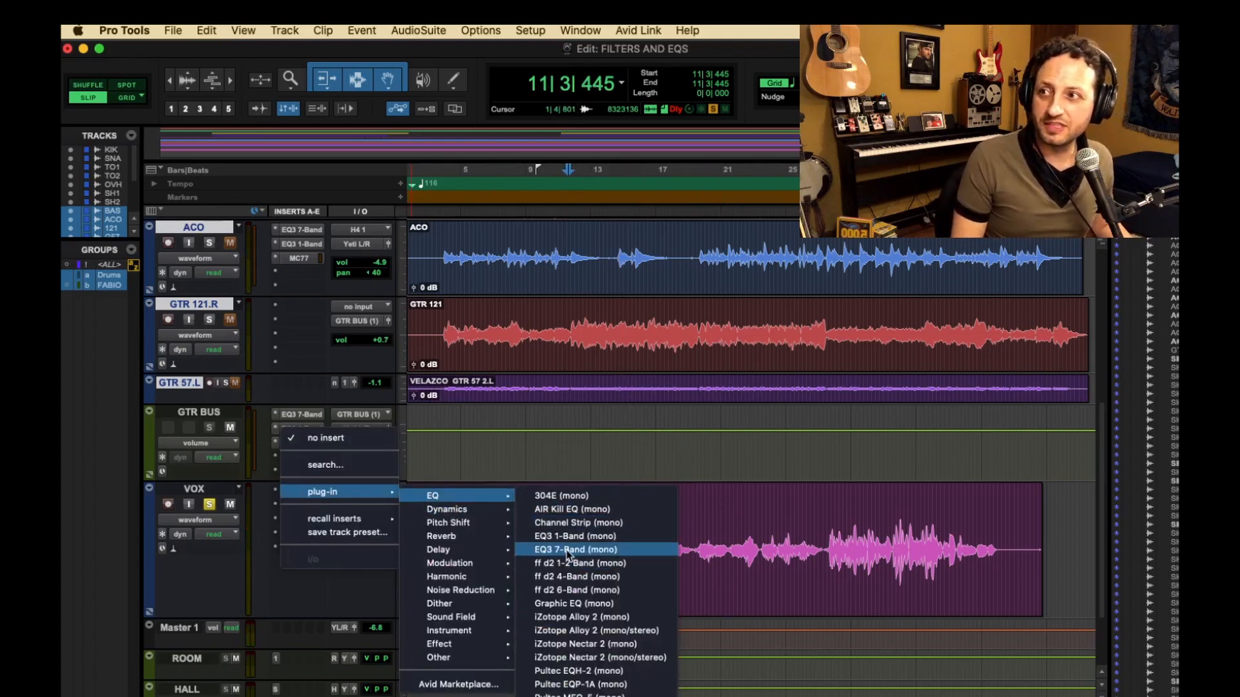
left_click(559, 549)
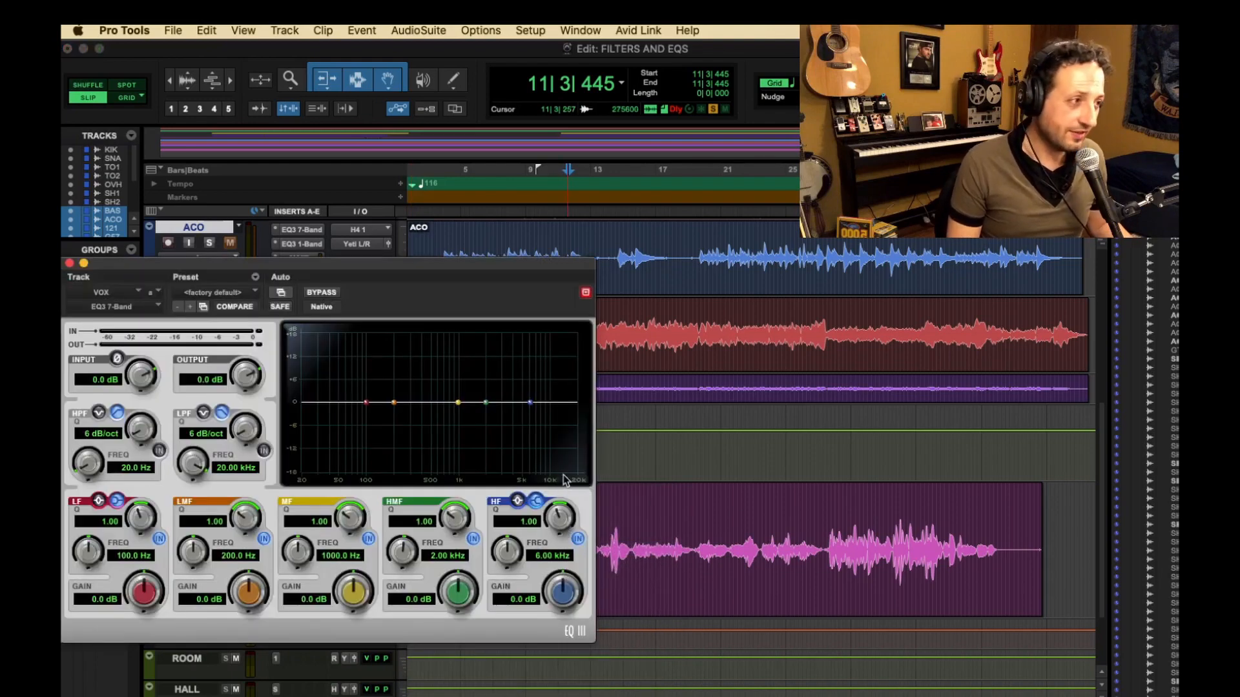
left_click_drag(340, 270, 316, 29)
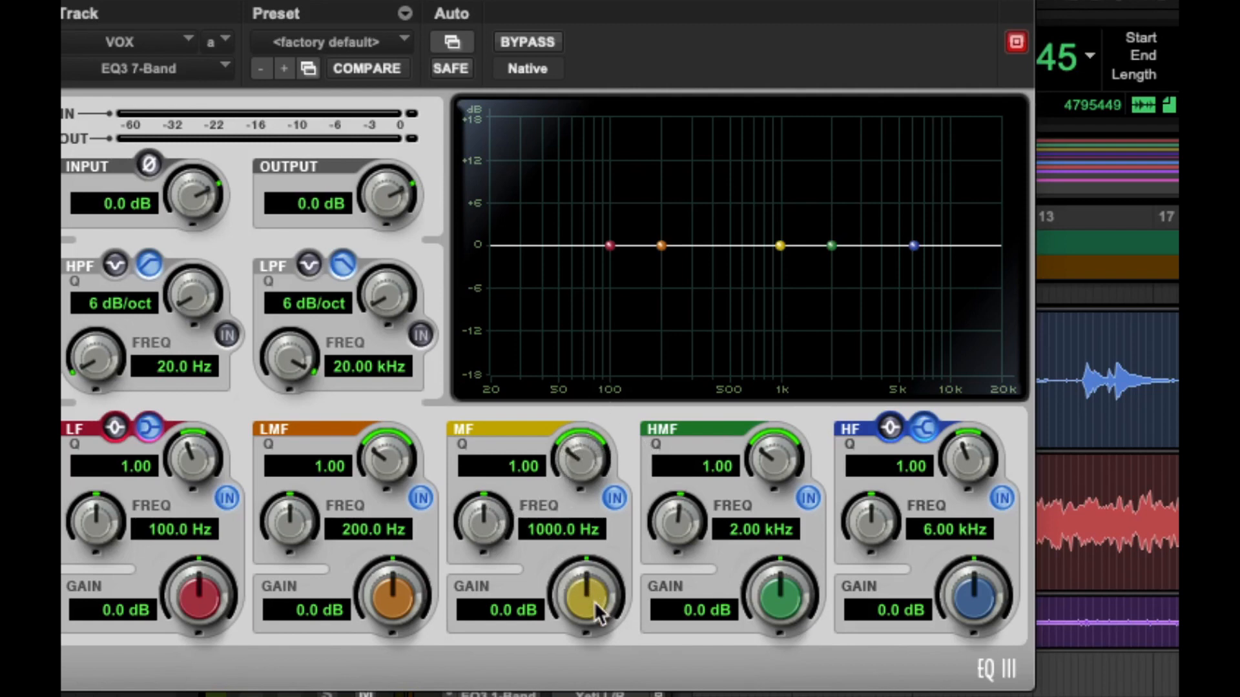
Boost the MF band's gain to about 6.3 dB and lower its frequency to about 492 Hz
mouse_move(594, 602)
left_mouse_down()
mouse_move(606, 537)
mouse_move(564, 656)
mouse_move(578, 588)
left_mouse_up()
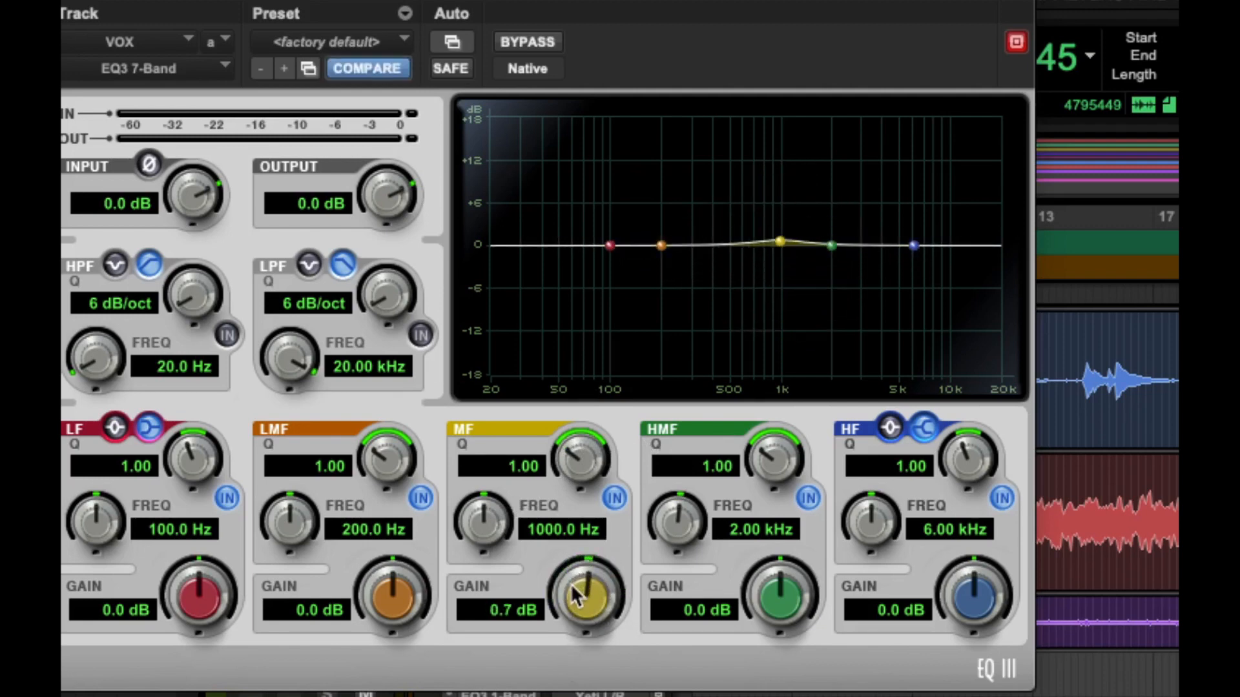
left_click(570, 583, "alt")
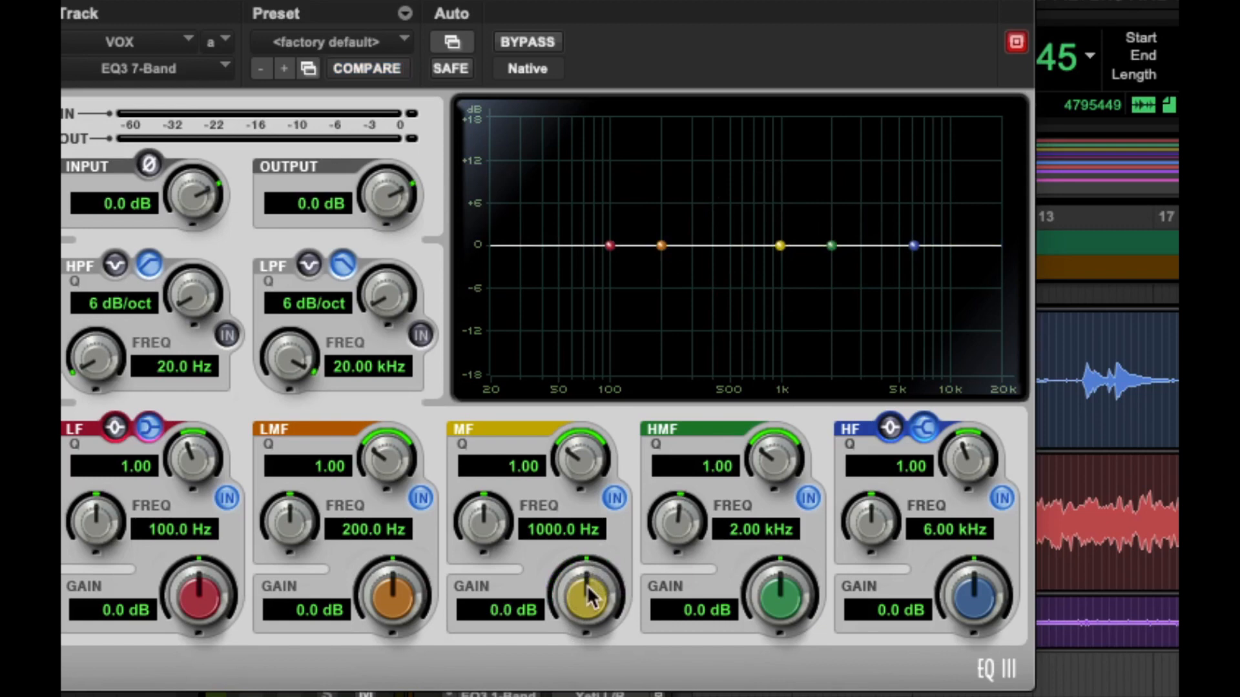
left_click_drag(587, 584, 604, 530)
scroll(599, 531, "up", 6)
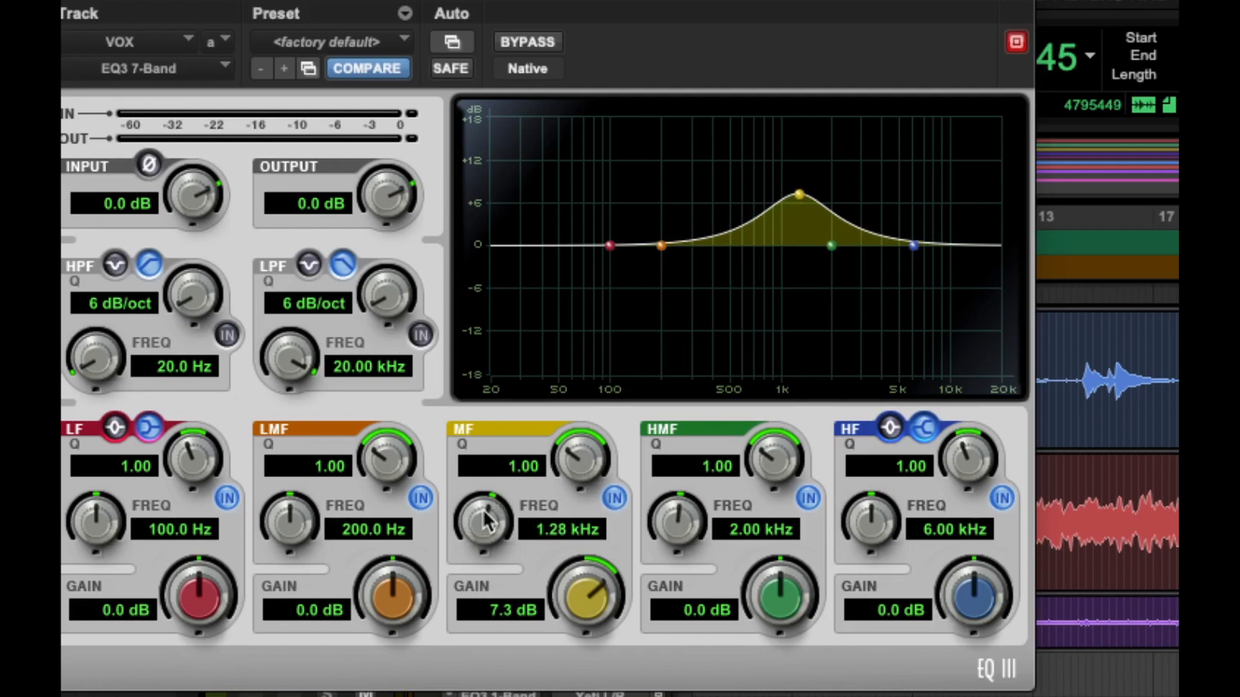
left_click_drag(487, 522, 379, 629)
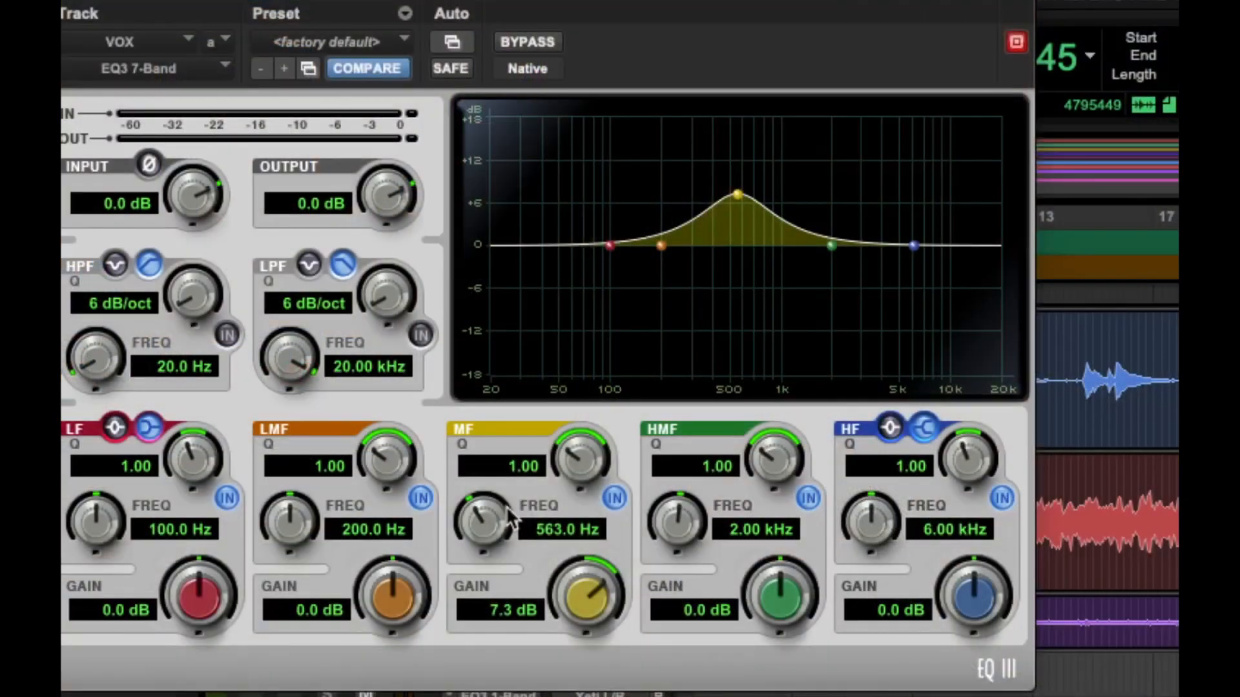
left_click_drag(592, 581, 564, 583)
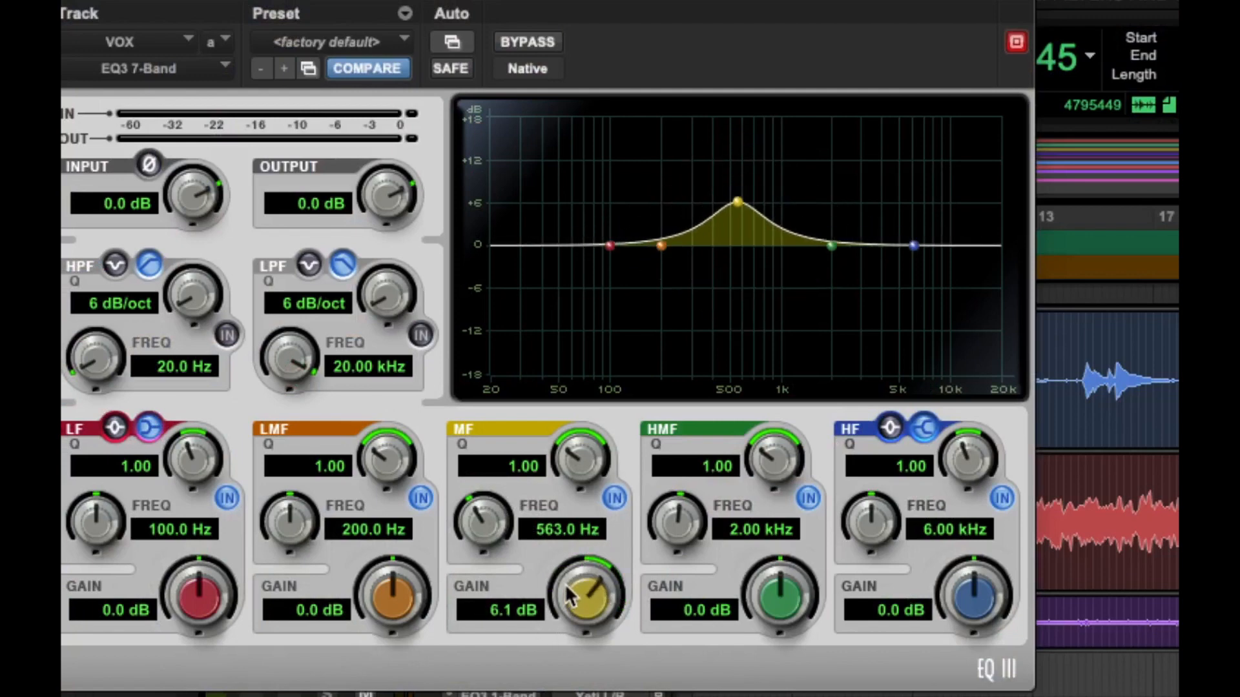
left_click_drag(489, 519, 467, 543)
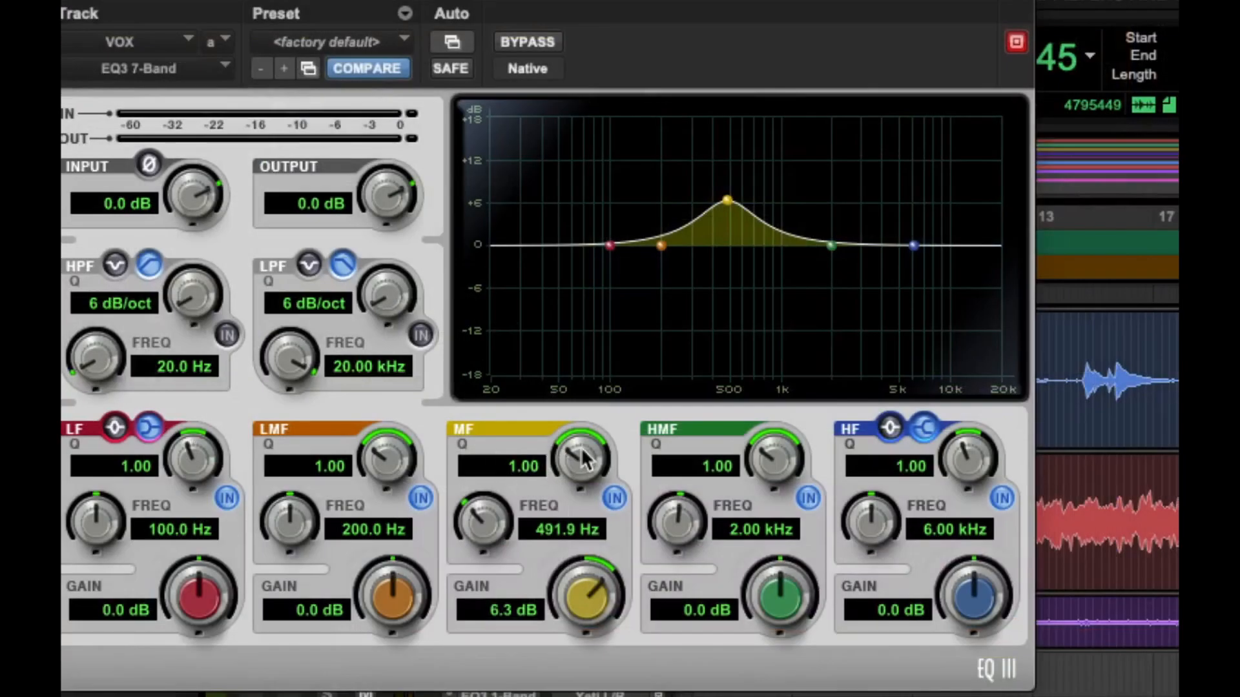
Try the MF band with a narrow Q of 6.46 at 14.2 dB, and with a wide Q of 0.25 at 18 dB
left_click_drag(585, 459, 618, 329)
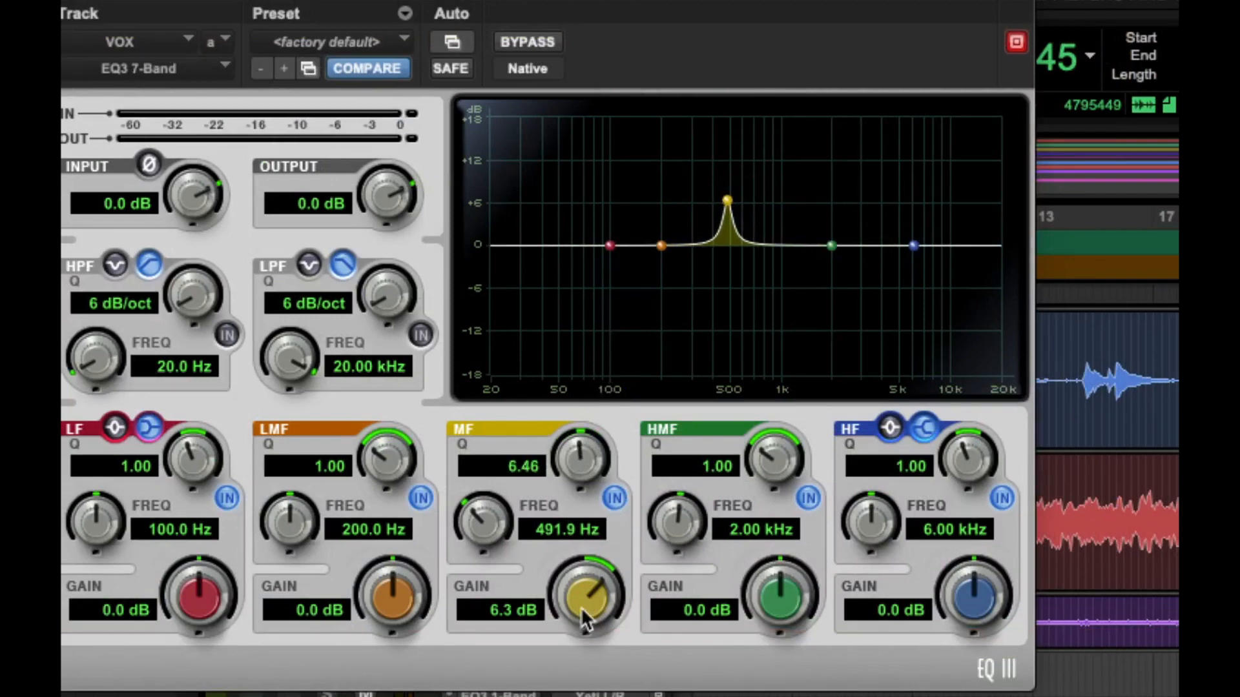
mouse_move(585, 620)
left_mouse_down()
mouse_move(598, 555)
mouse_move(588, 694)
mouse_move(573, 653)
mouse_move(567, 668)
mouse_move(589, 607)
left_mouse_up()
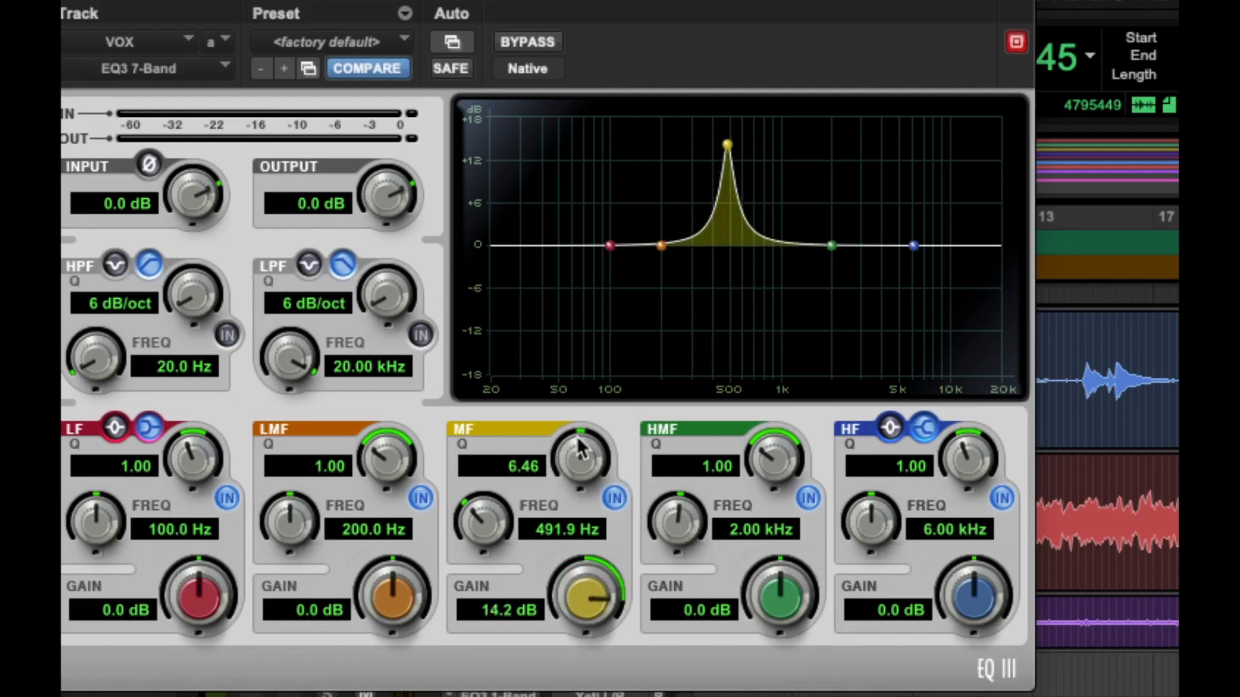
left_click_drag(581, 448, 444, 606)
mouse_move(599, 580)
left_mouse_down()
mouse_move(571, 590)
mouse_move(520, 652)
mouse_move(585, 584)
left_mouse_up()
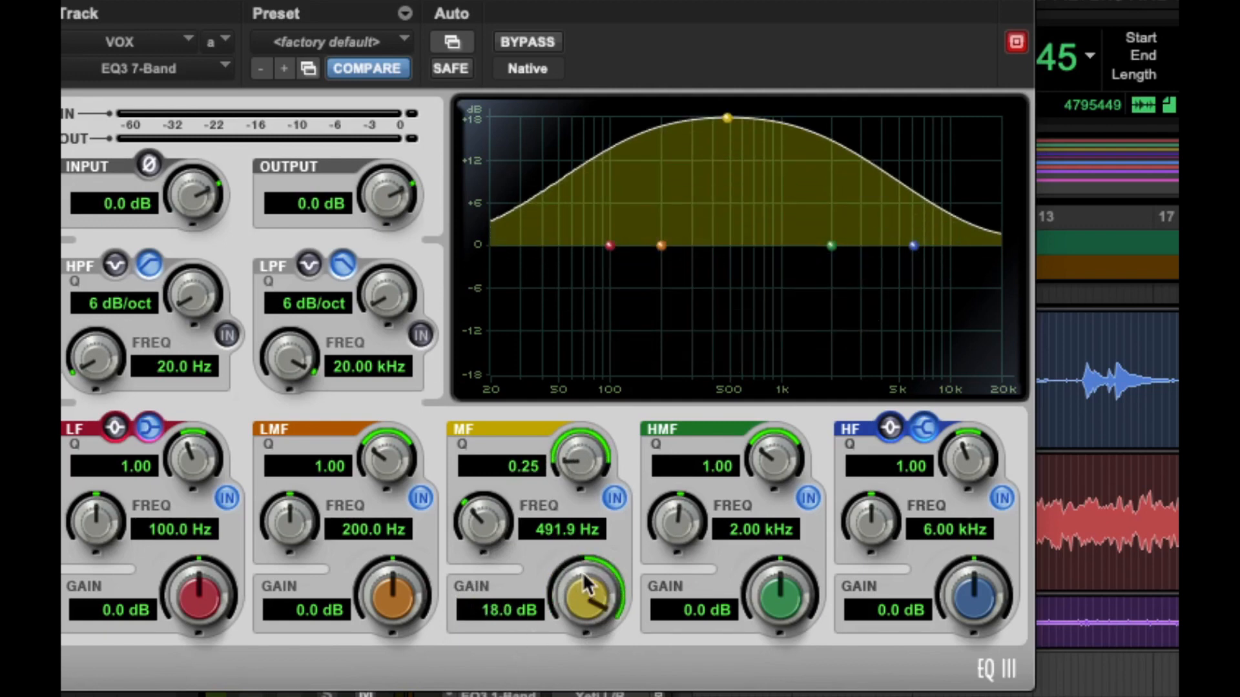
Set the MF band's Q to about 1.15 and its gain to about 13.2 dB for auditioning the vocal
left_click_drag(589, 483, 604, 525)
left_click_drag(585, 595, 548, 662)
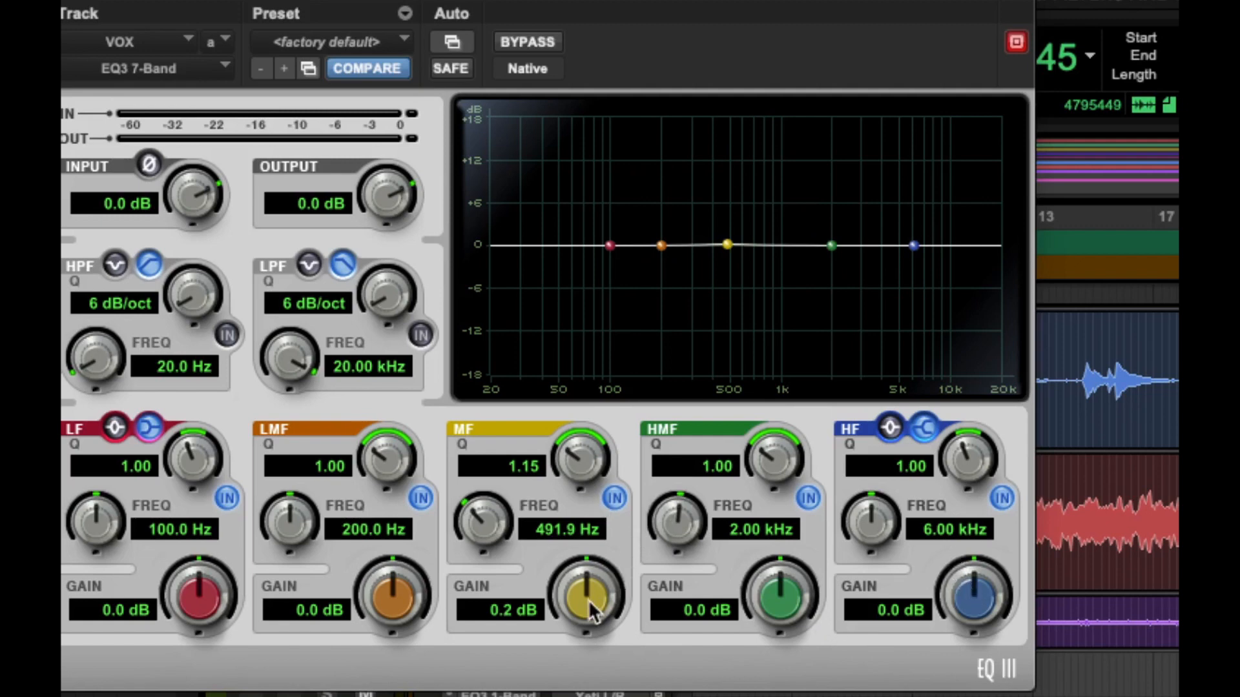
left_click_drag(568, 610, 617, 497)
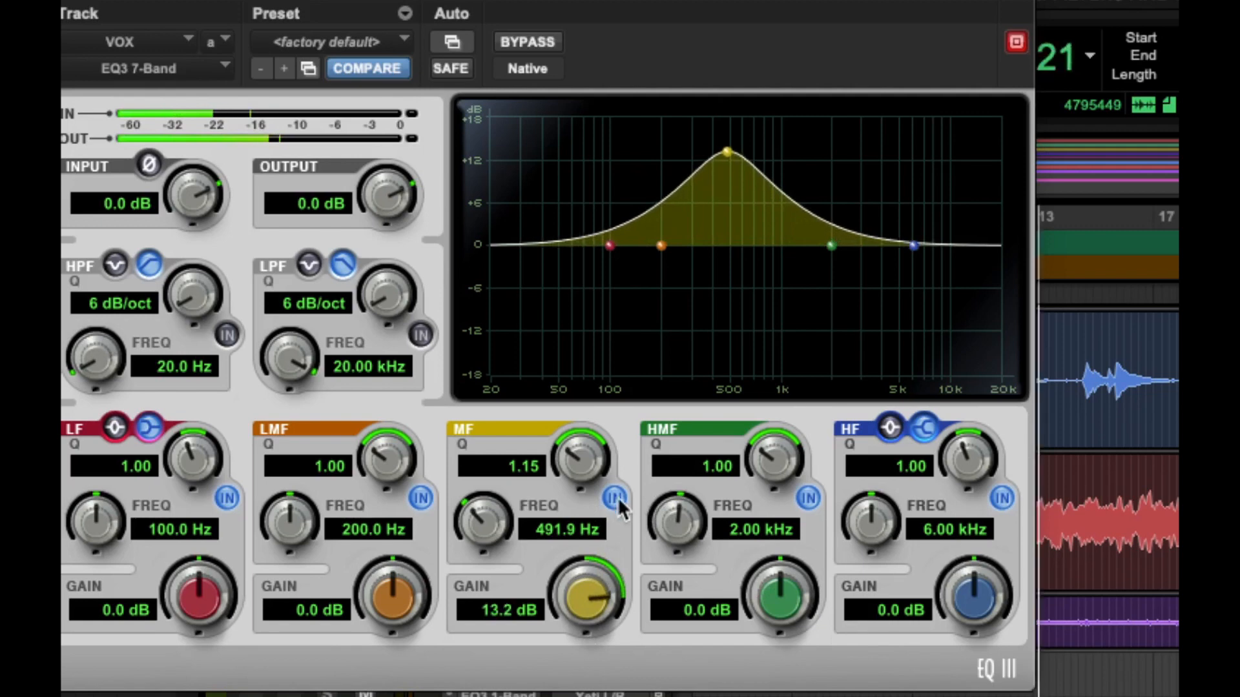
Sweep the MF band to about 1.63 kHz during playback with a narrow Q of 10 and an 18 dB boost
mouse_move(481, 536)
left_mouse_down()
mouse_move(504, 451)
mouse_move(545, 396)
mouse_move(511, 420)
mouse_move(409, 582)
mouse_move(485, 517)
left_mouse_up()
left_click_drag(583, 447, 625, 368)
left_click_drag(584, 623, 597, 532)
mouse_move(590, 446)
left_mouse_down()
mouse_move(548, 487)
mouse_move(585, 423)
left_mouse_up()
left_click_drag(509, 516, 481, 513)
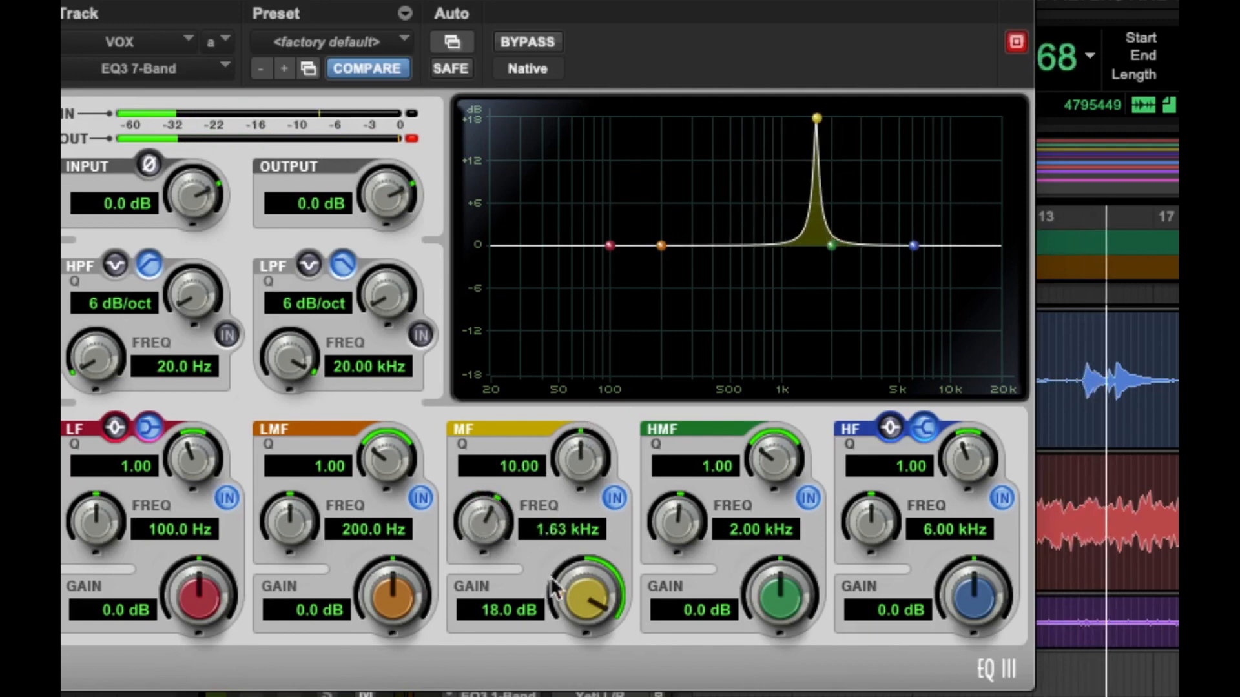
Cut the MF band to -17.5 dB at 1.20 kHz with a Q of about 3.43, and switch the band off
left_click_drag(585, 593, 577, 646)
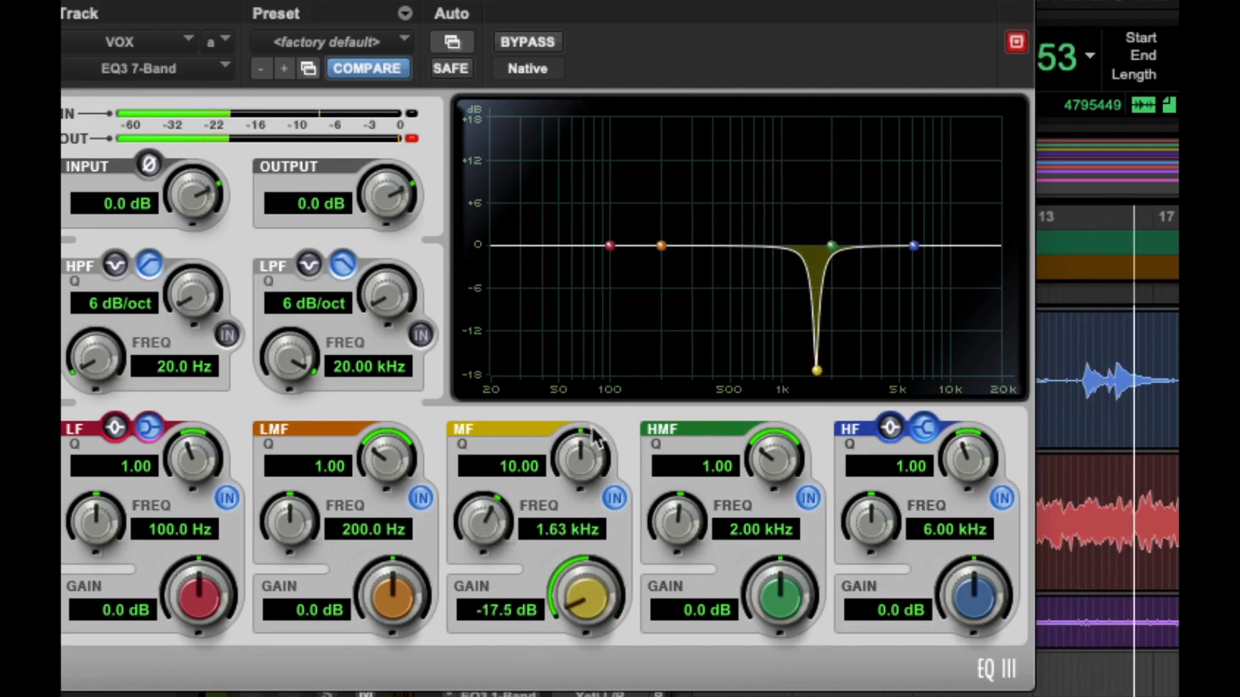
left_click_drag(555, 468, 484, 526)
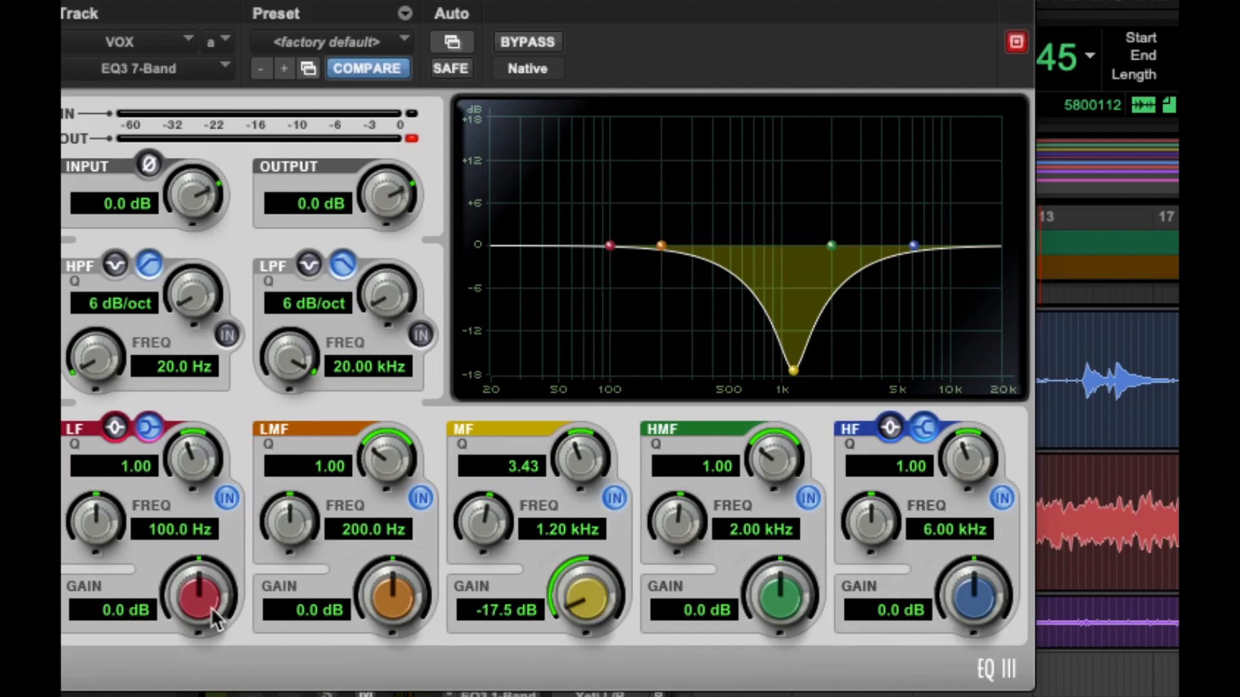
left_click_drag(117, 535, 116, 532)
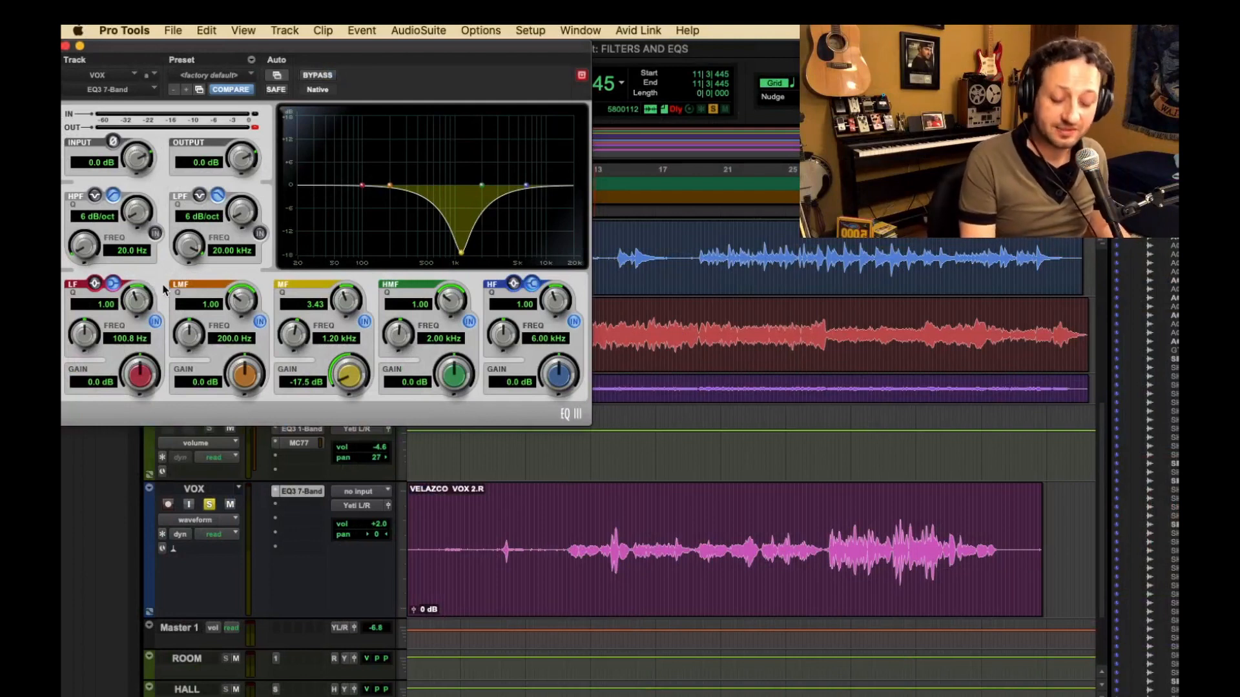
left_click(363, 322)
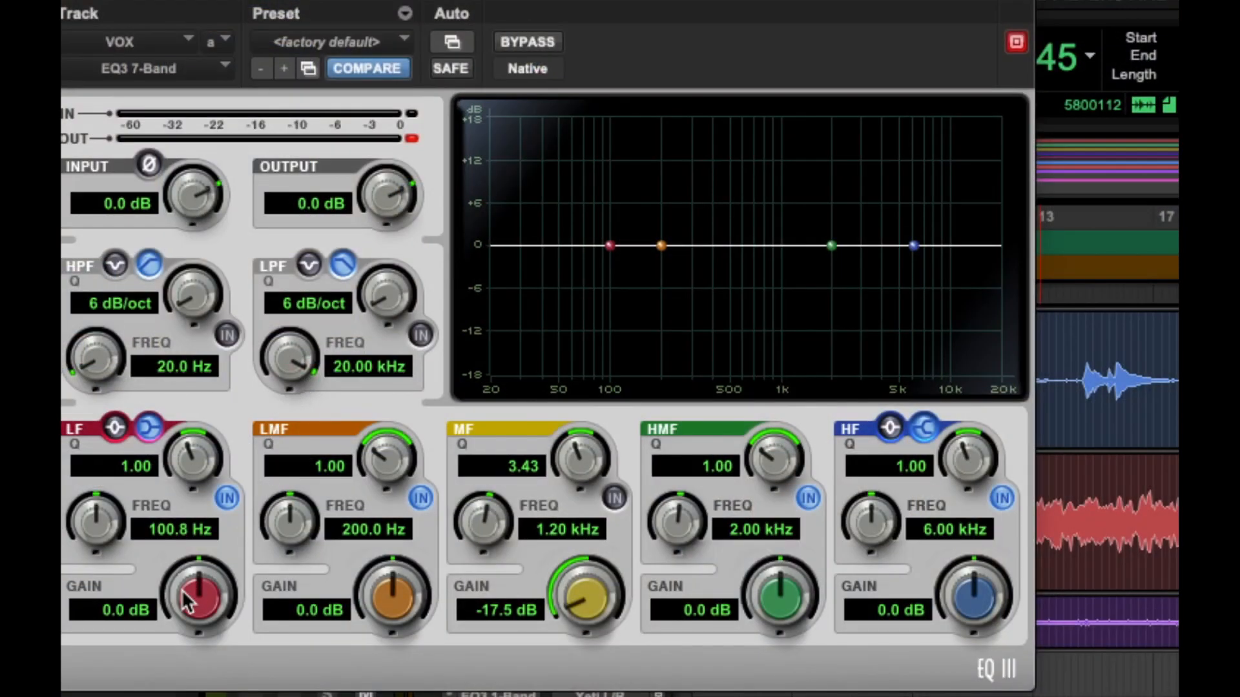
Switch the LF band to peak mode with about 9.8 dB gain, a Q of 4.73 and a frequency of 167.4 Hz
left_click(115, 427)
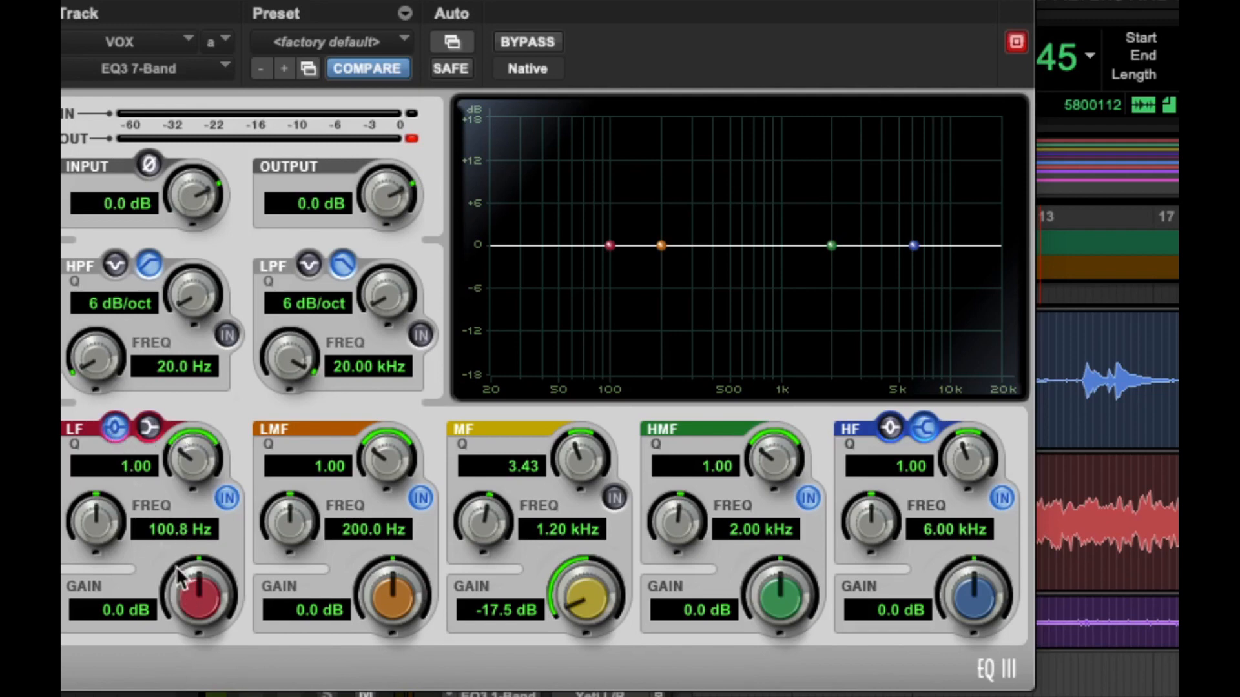
left_click_drag(188, 580, 206, 520)
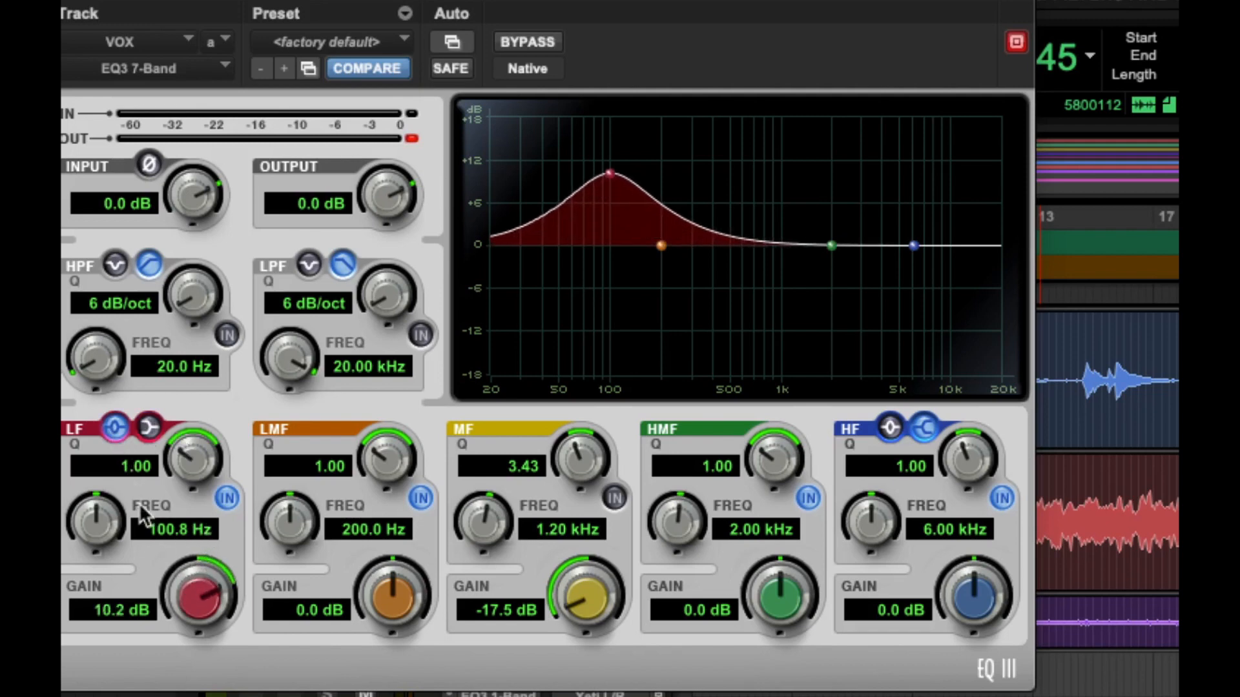
left_click_drag(188, 475, 214, 386)
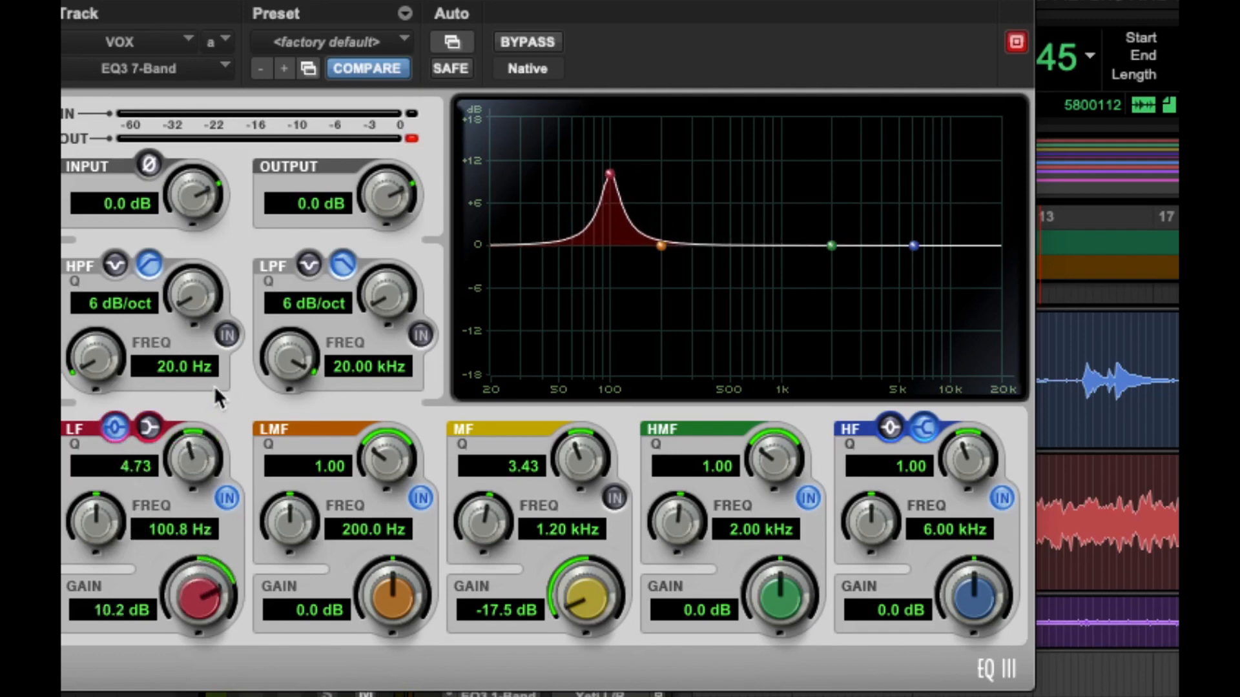
left_click_drag(75, 545, 111, 514)
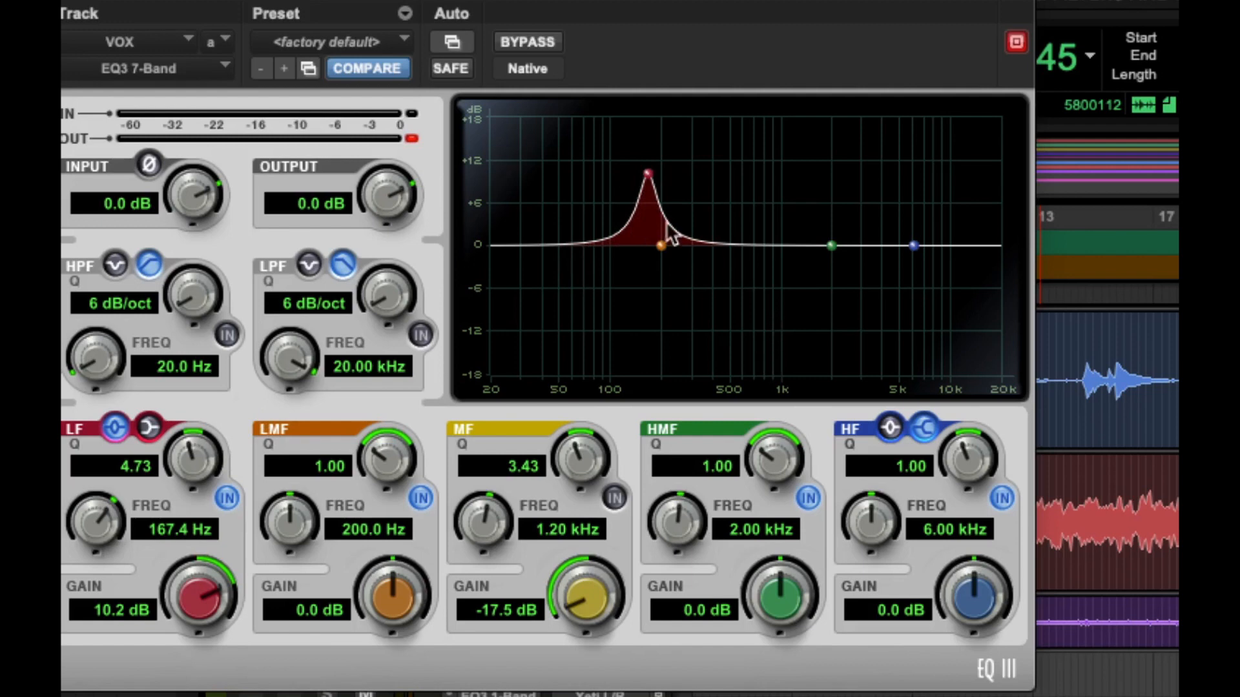
left_click_drag(197, 607, 154, 549)
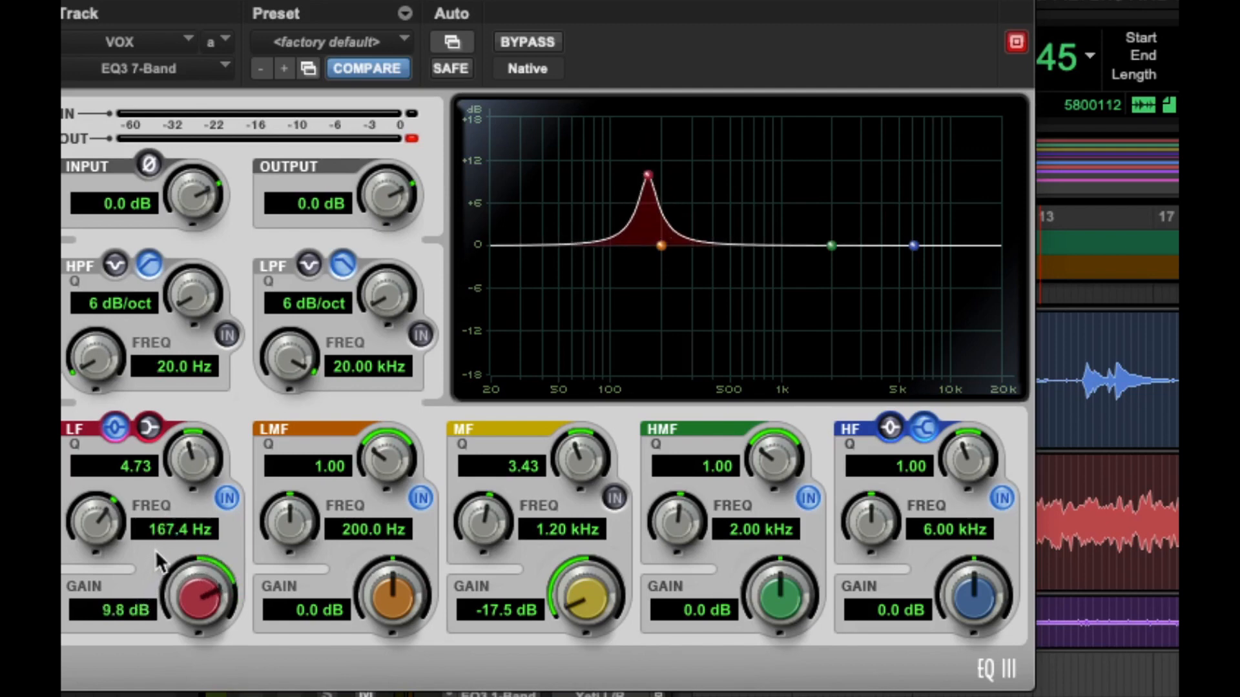
Return the LF band to shelf mode with a Q of 0.86, a frequency of 500 Hz and about 0.1 dB gain
left_click(150, 428)
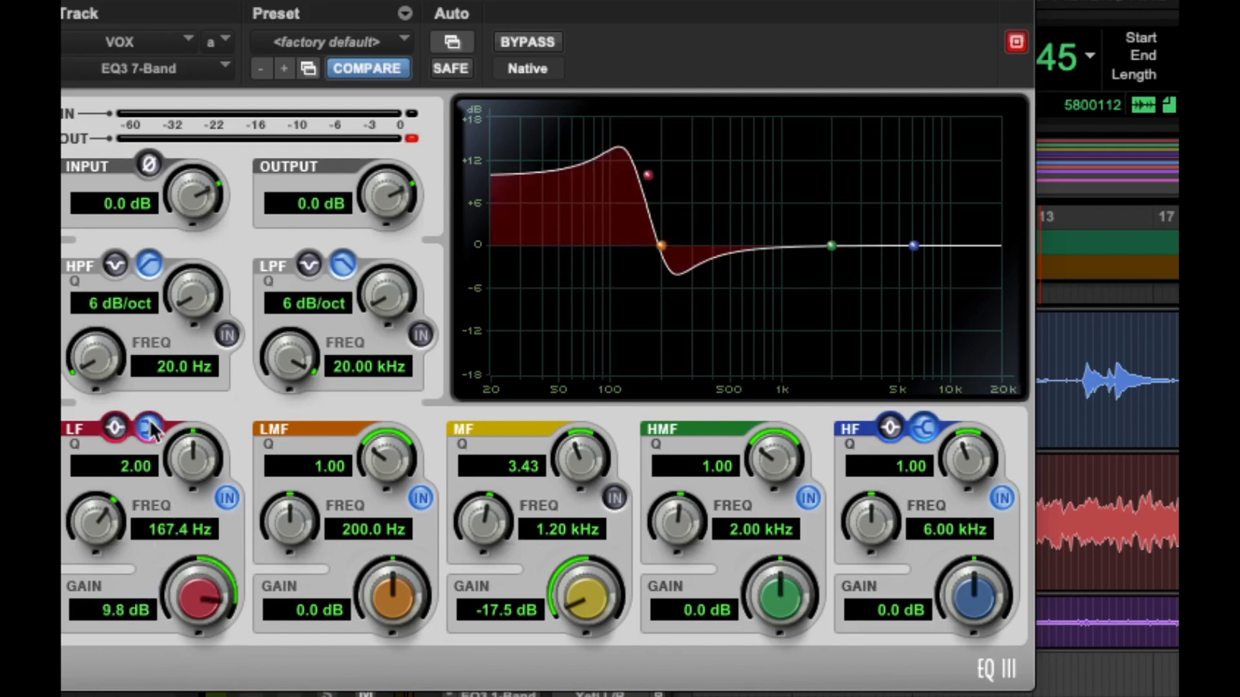
mouse_move(184, 467)
left_mouse_down()
mouse_move(183, 491)
mouse_move(175, 477)
left_mouse_up()
left_click_drag(92, 524, 91, 494)
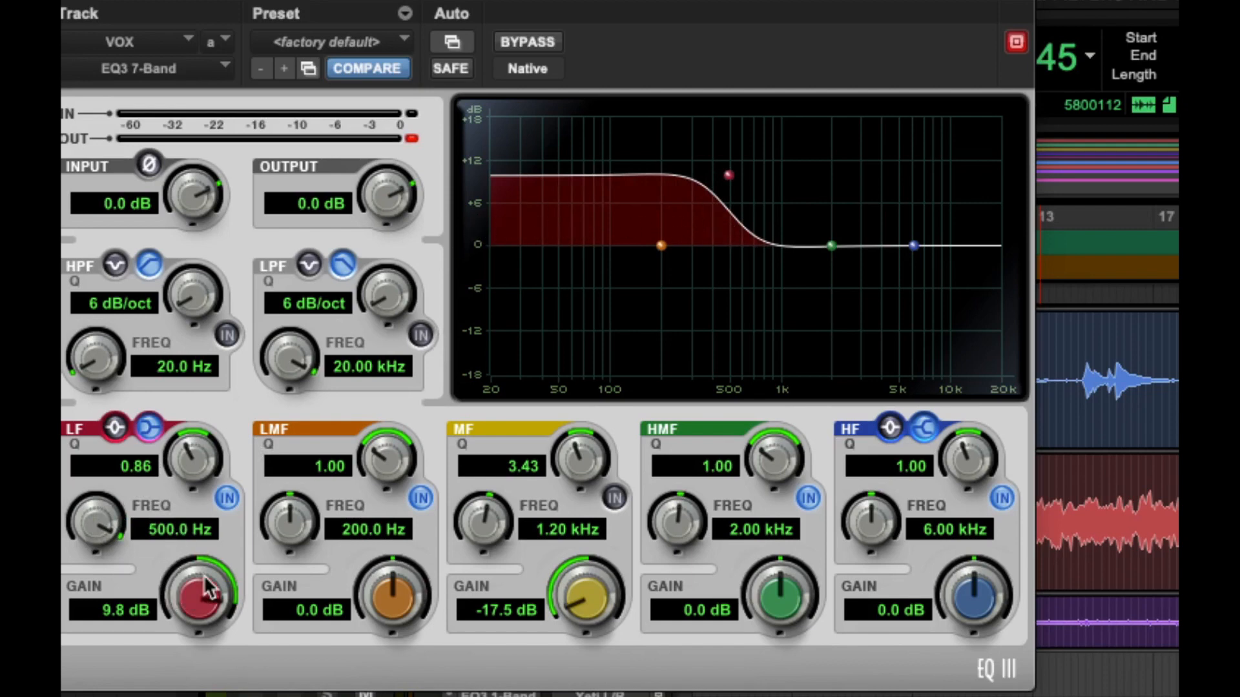
left_click_drag(204, 585, 126, 645)
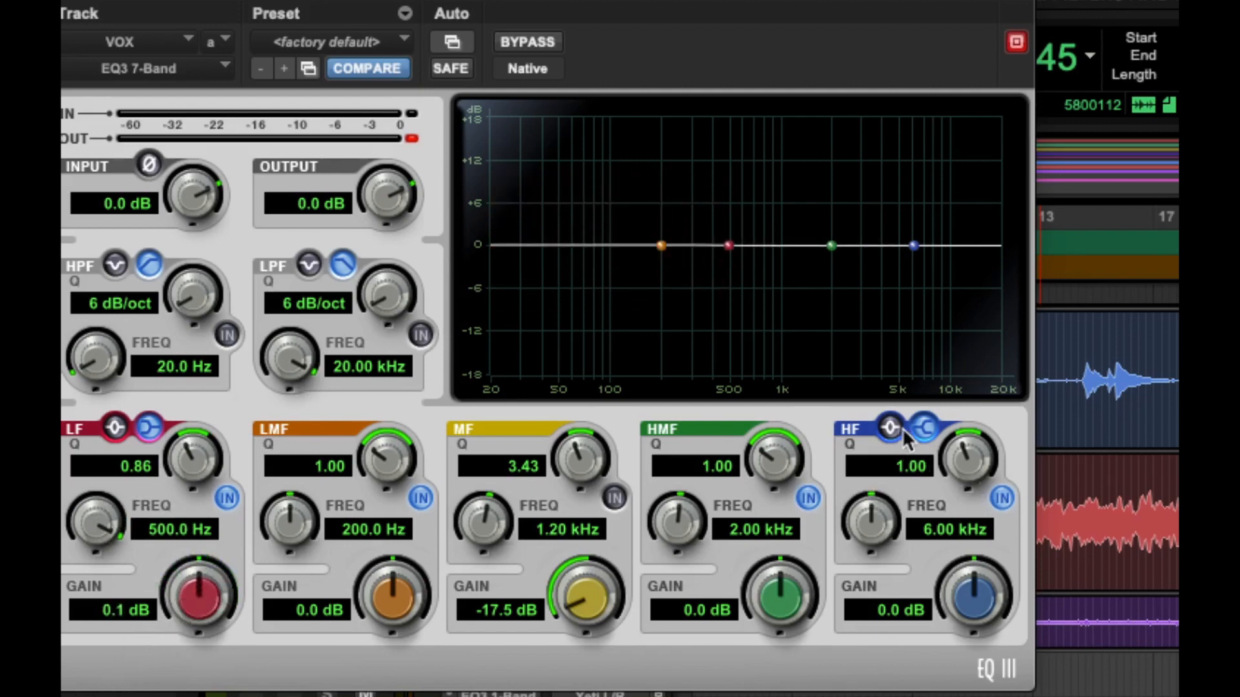
Boost the HF band to about 10.7 dB at 1.80 kHz, compare its peak and shelf shapes, and leave it as a shelf
left_click_drag(972, 578, 807, 594)
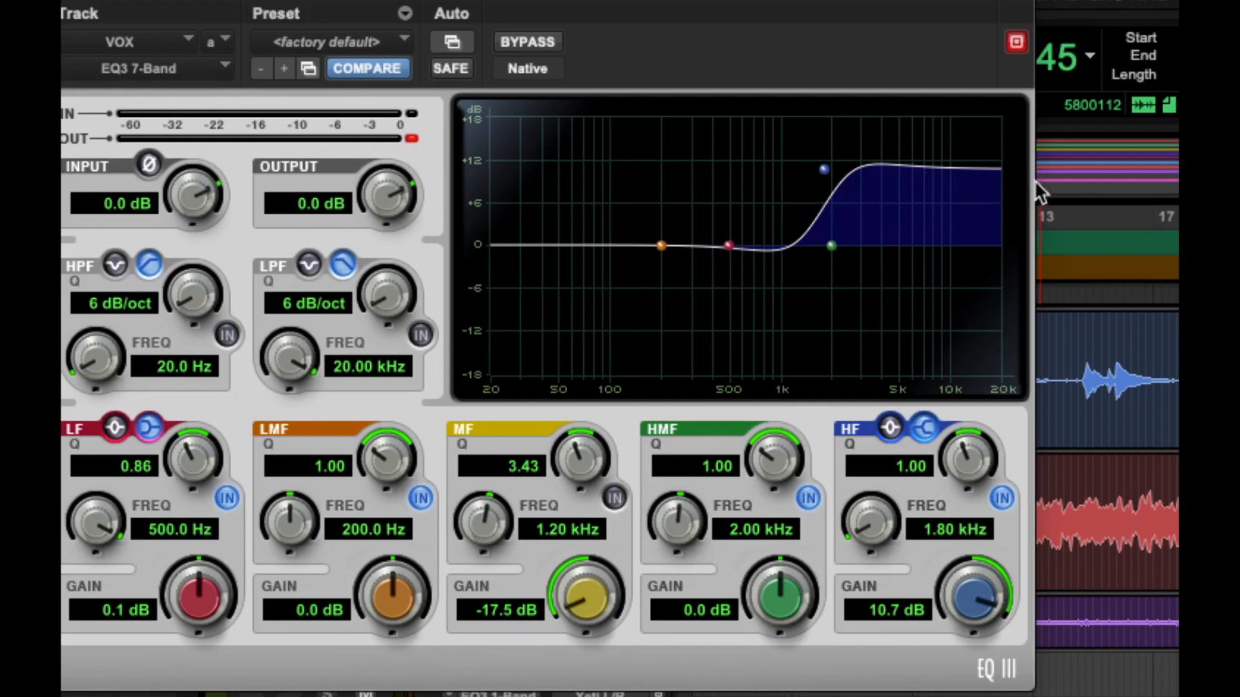
left_click(924, 428)
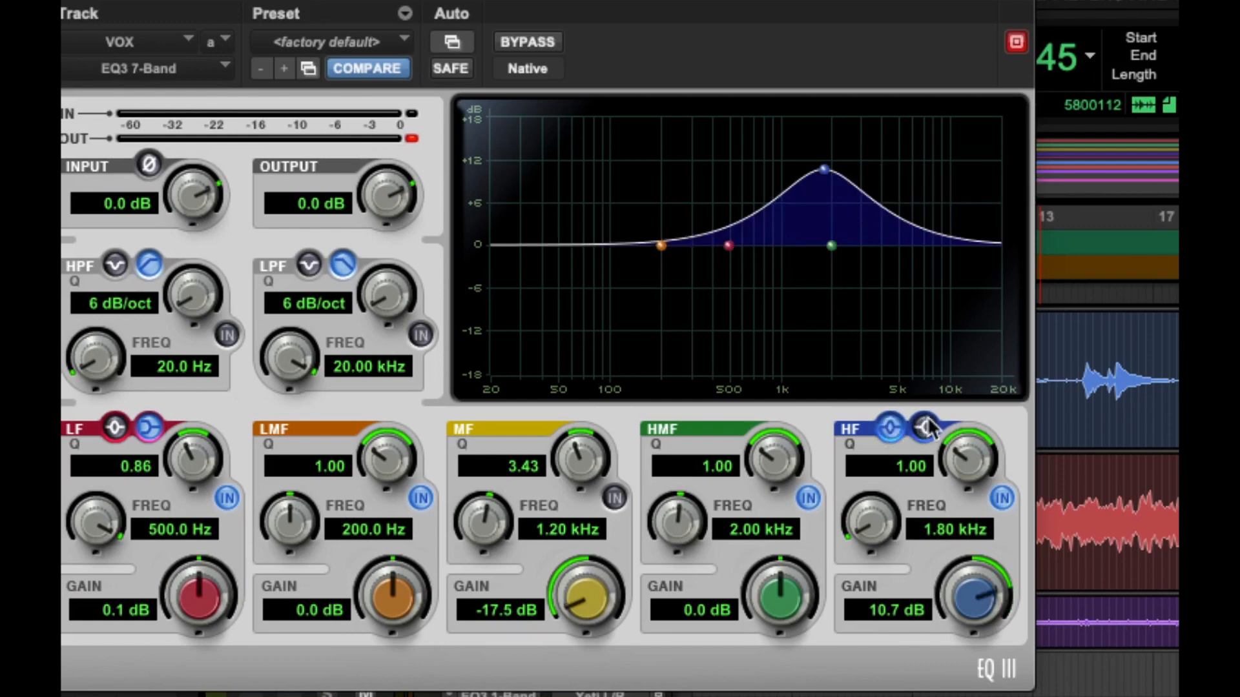
left_click(889, 427)
left_click(924, 427)
left_click(890, 427)
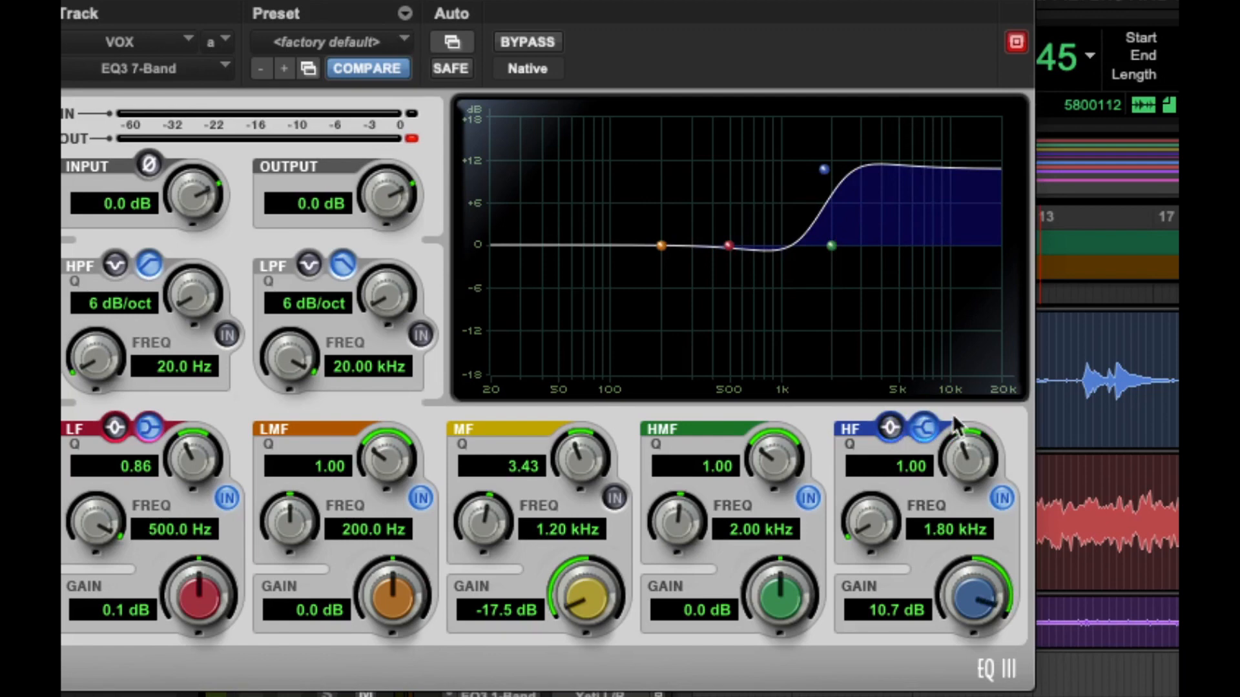
Compare the HF band's peak and shelf shapes at 1.80 kHz, and finish on peak
left_click(890, 427)
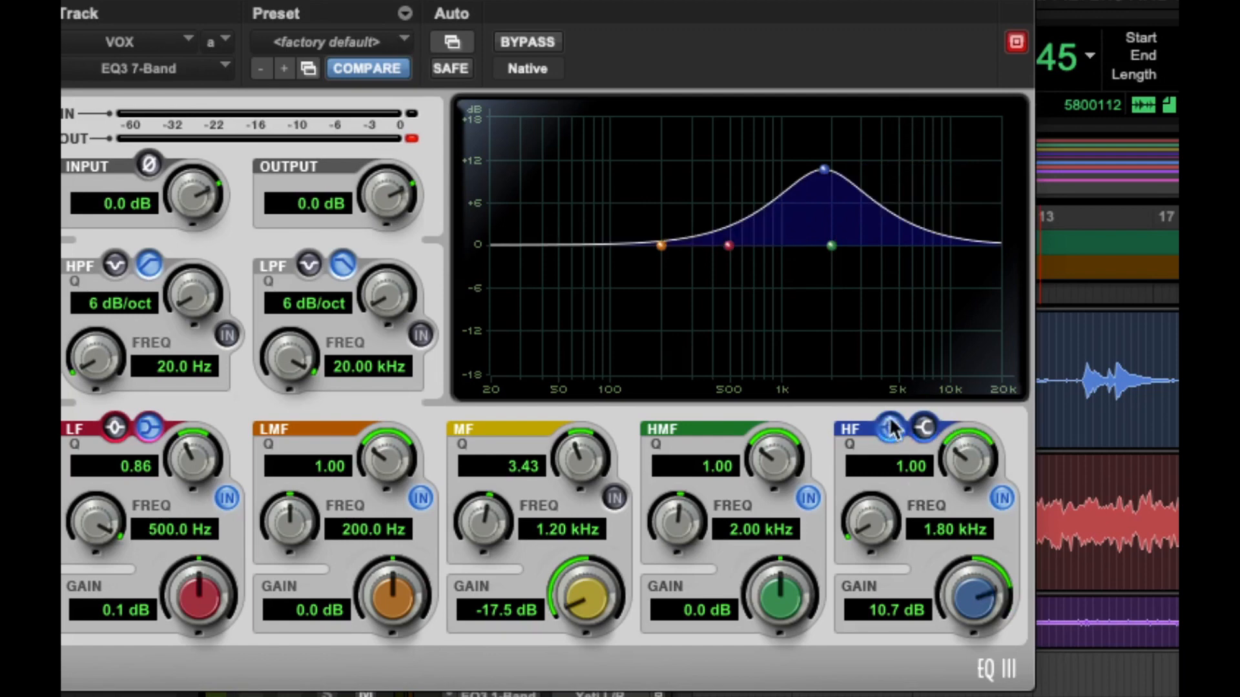
left_click(925, 427)
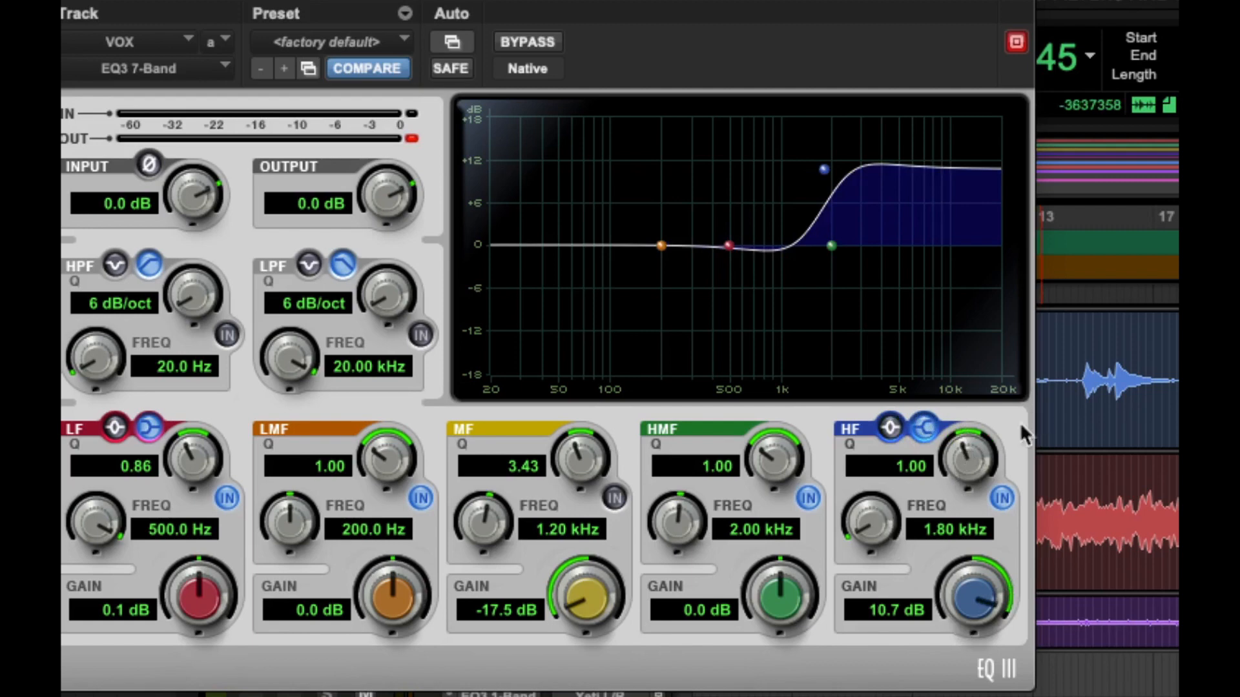
left_click(897, 426)
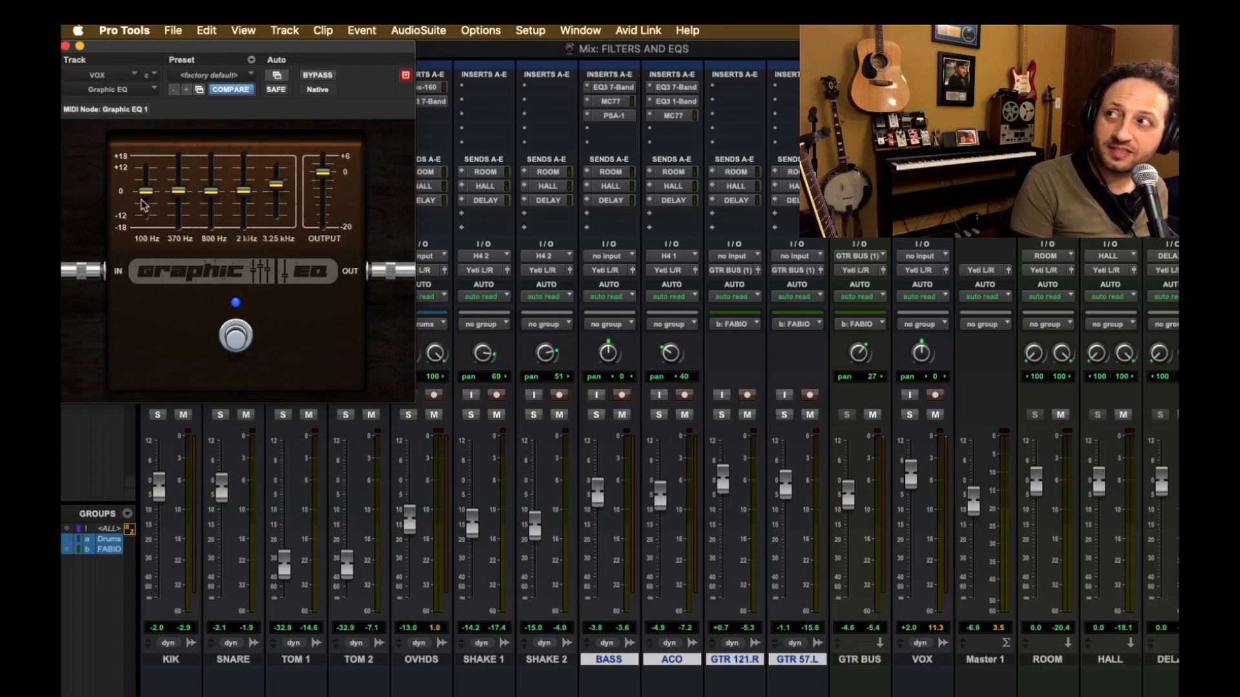
On the Graphic EQ, boost 370 Hz by about 4 dB, cut 2 kHz by about 3 dB, and return 3.25 kHz and 800 Hz to about 0 dB
left_click_drag(276, 188, 278, 192)
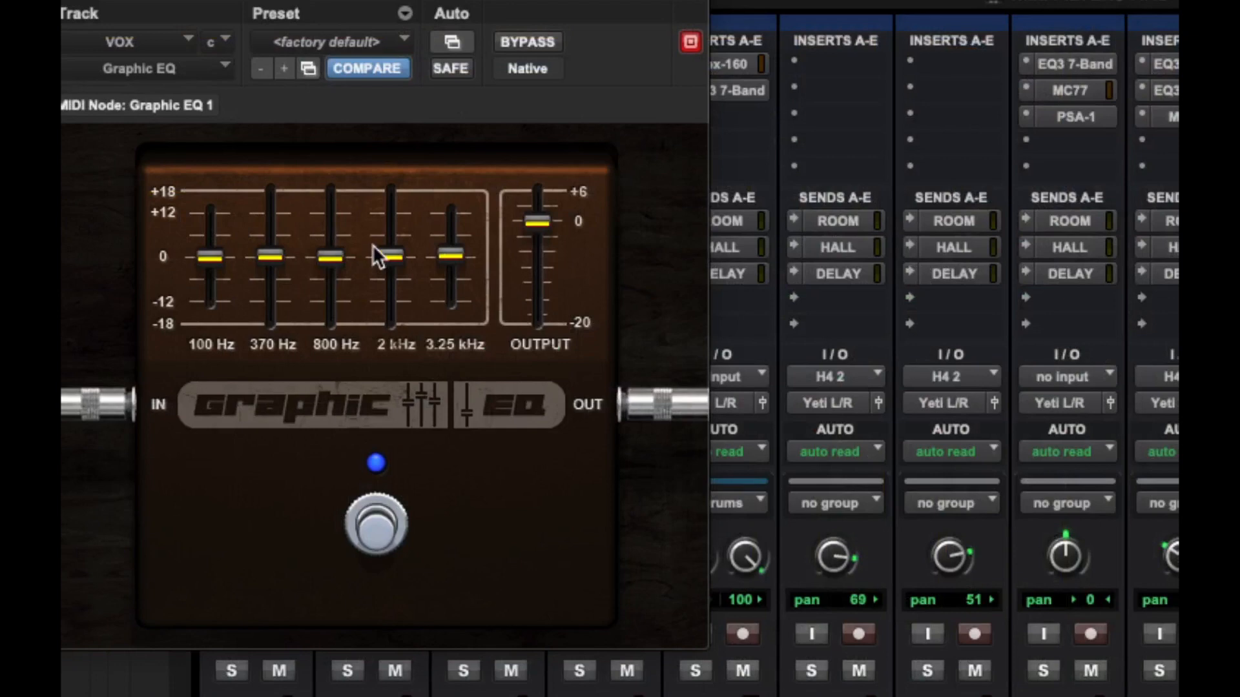
left_click_drag(387, 258, 271, 240)
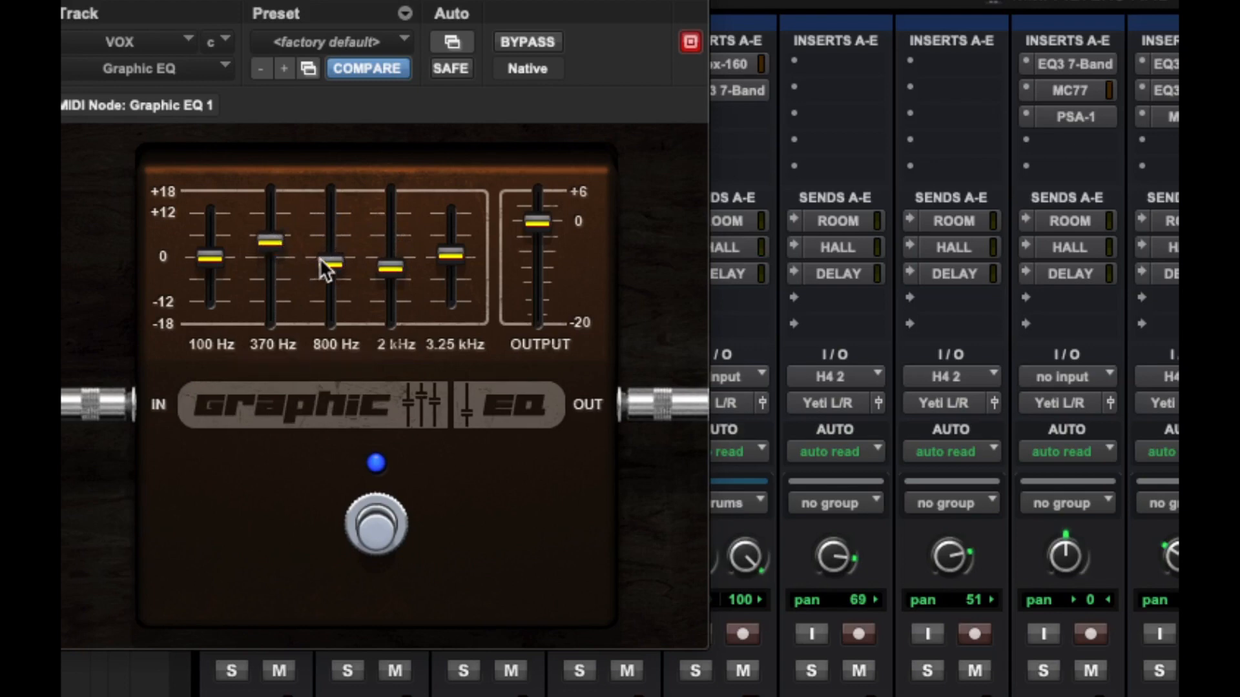
left_click(321, 259, "alt")
Boost the 3.25 kHz band to about +6 dB, and try a slight 800 Hz boost before resetting that band to 0 dB
left_click_drag(453, 254, 453, 234)
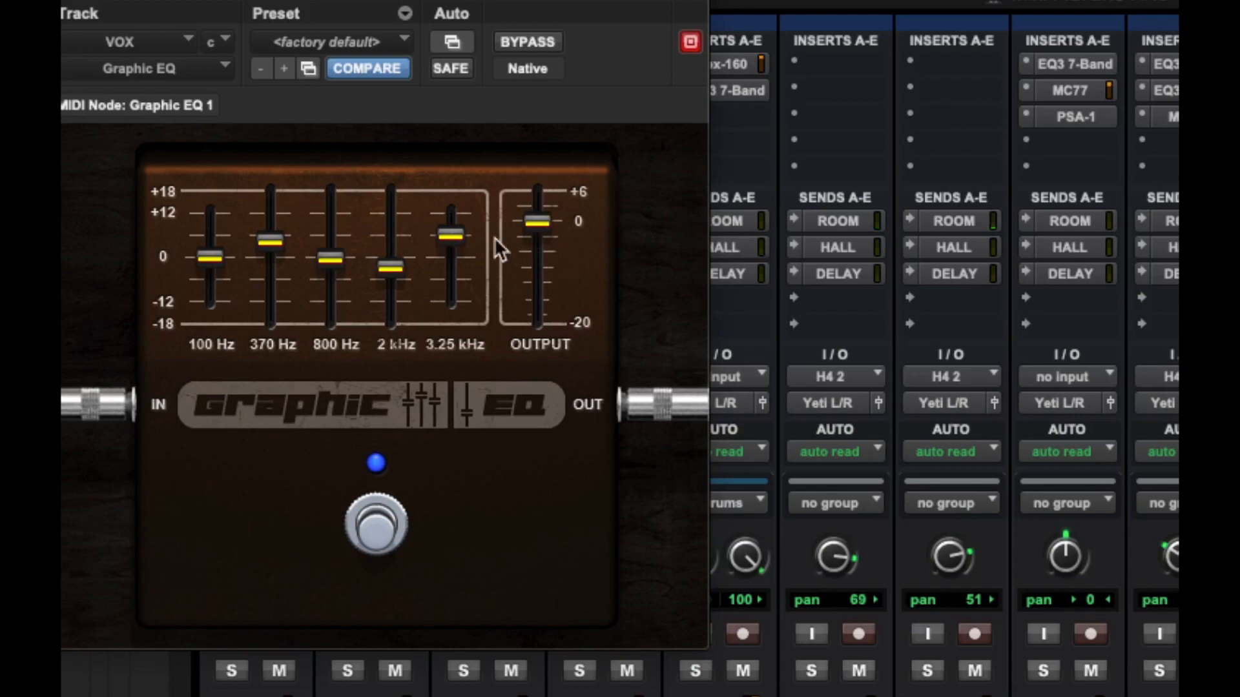
left_click_drag(456, 232, 456, 235)
left_click_drag(327, 258, 332, 251)
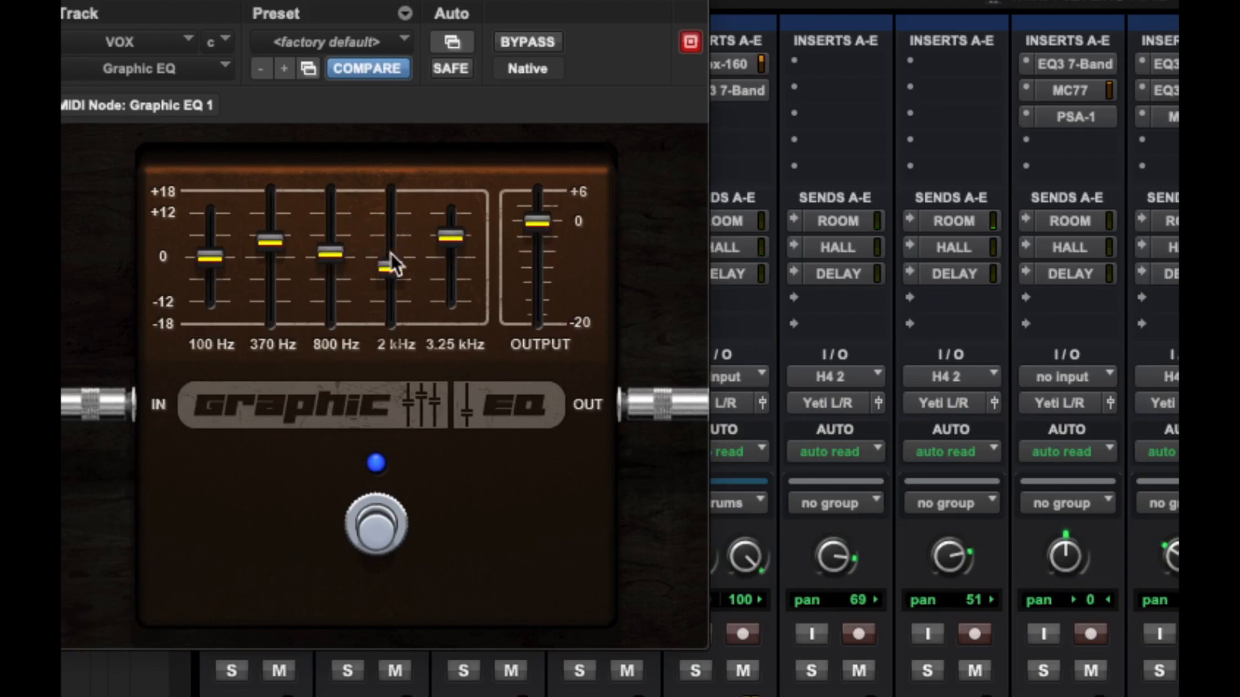
left_click_drag(328, 250, 328, 255)
left_click(328, 254, "alt")
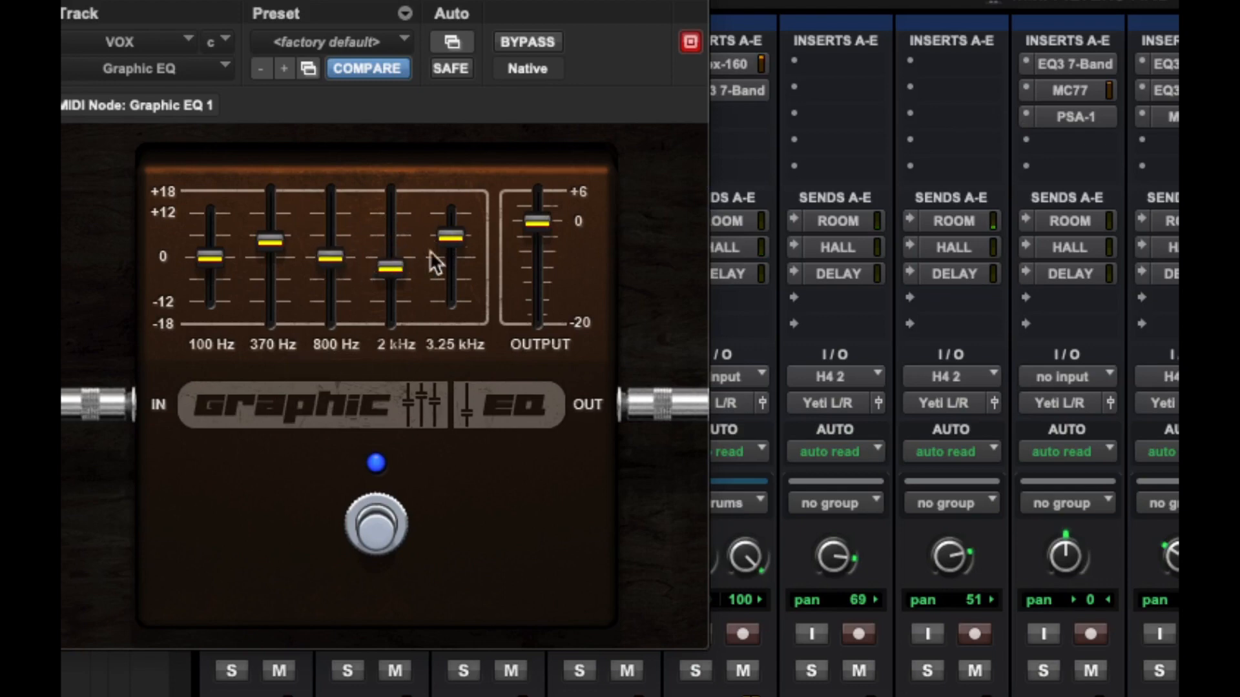